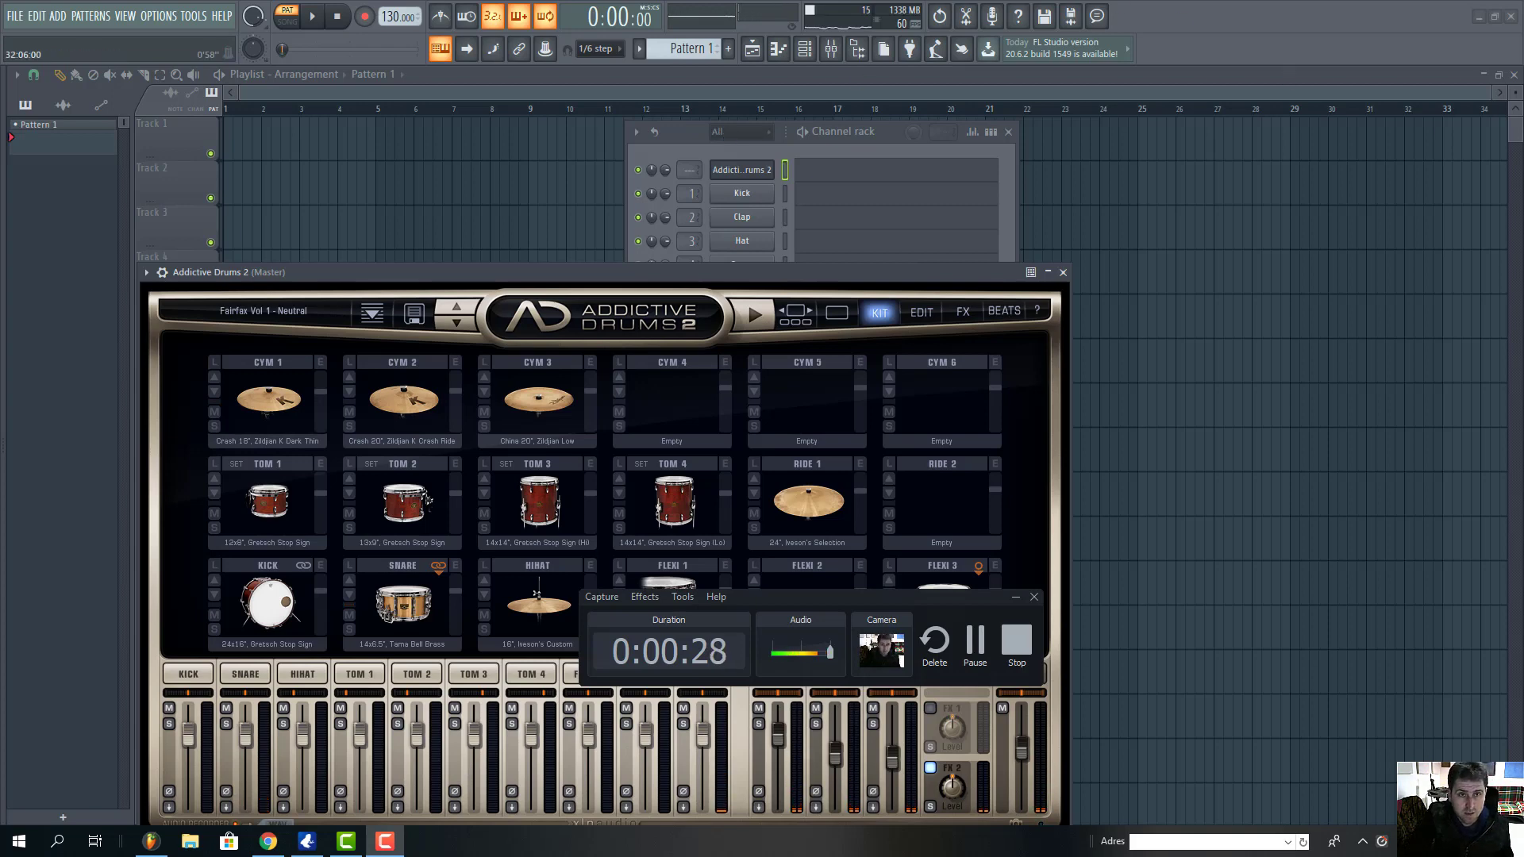
# Step: Close the windows over the playlist and place a Pattern 1 clip on Track 3 near bar 31
pyautogui.click(833, 179)
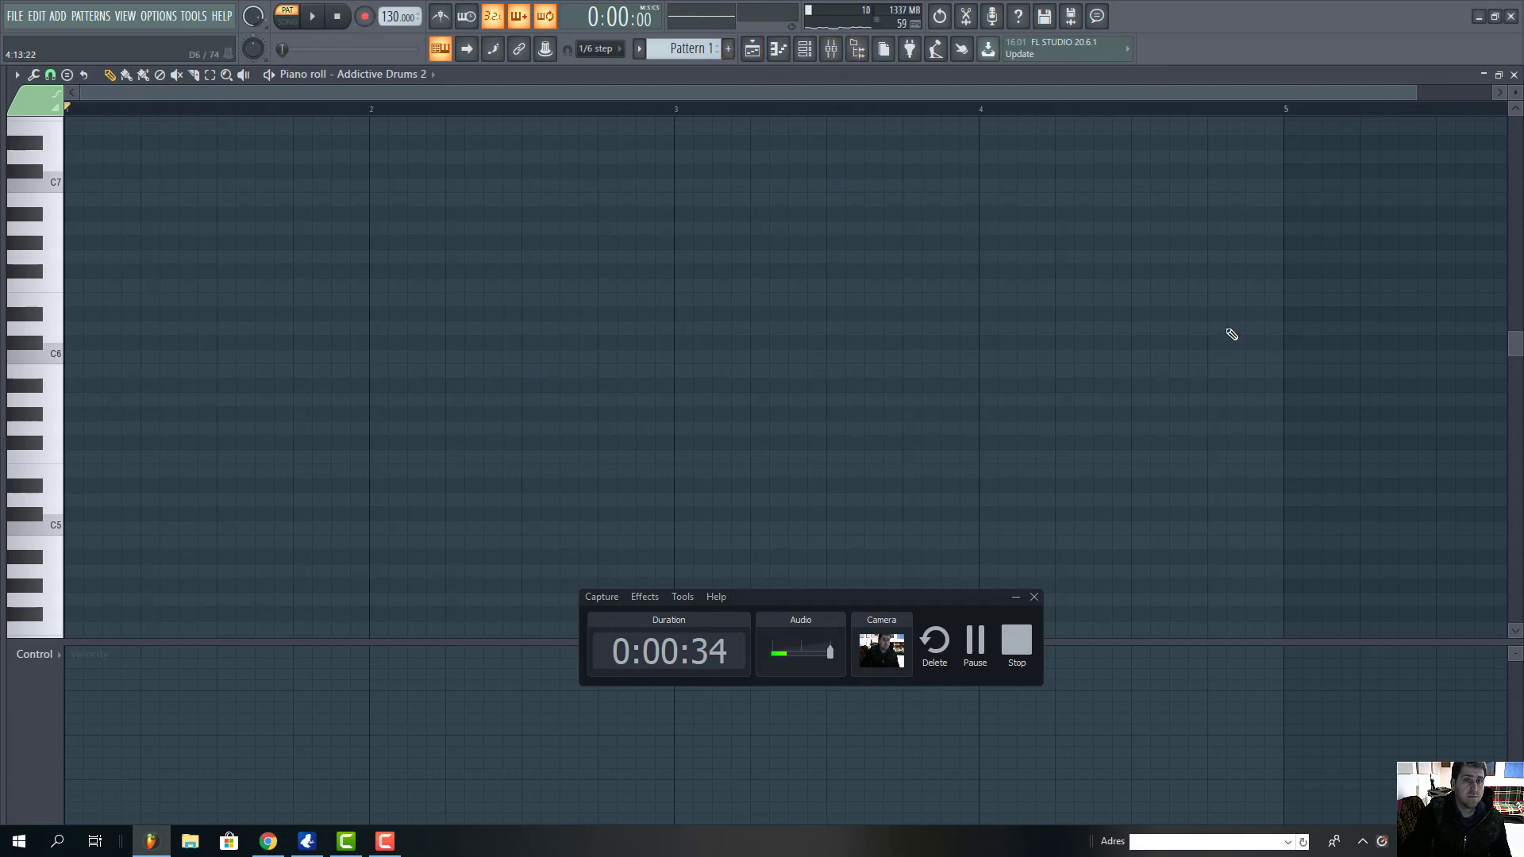
pyautogui.click(1229, 330)
pyautogui.click(768, 57)
pyautogui.moveTo(1040, 231); pyautogui.dragTo(1504, 238)
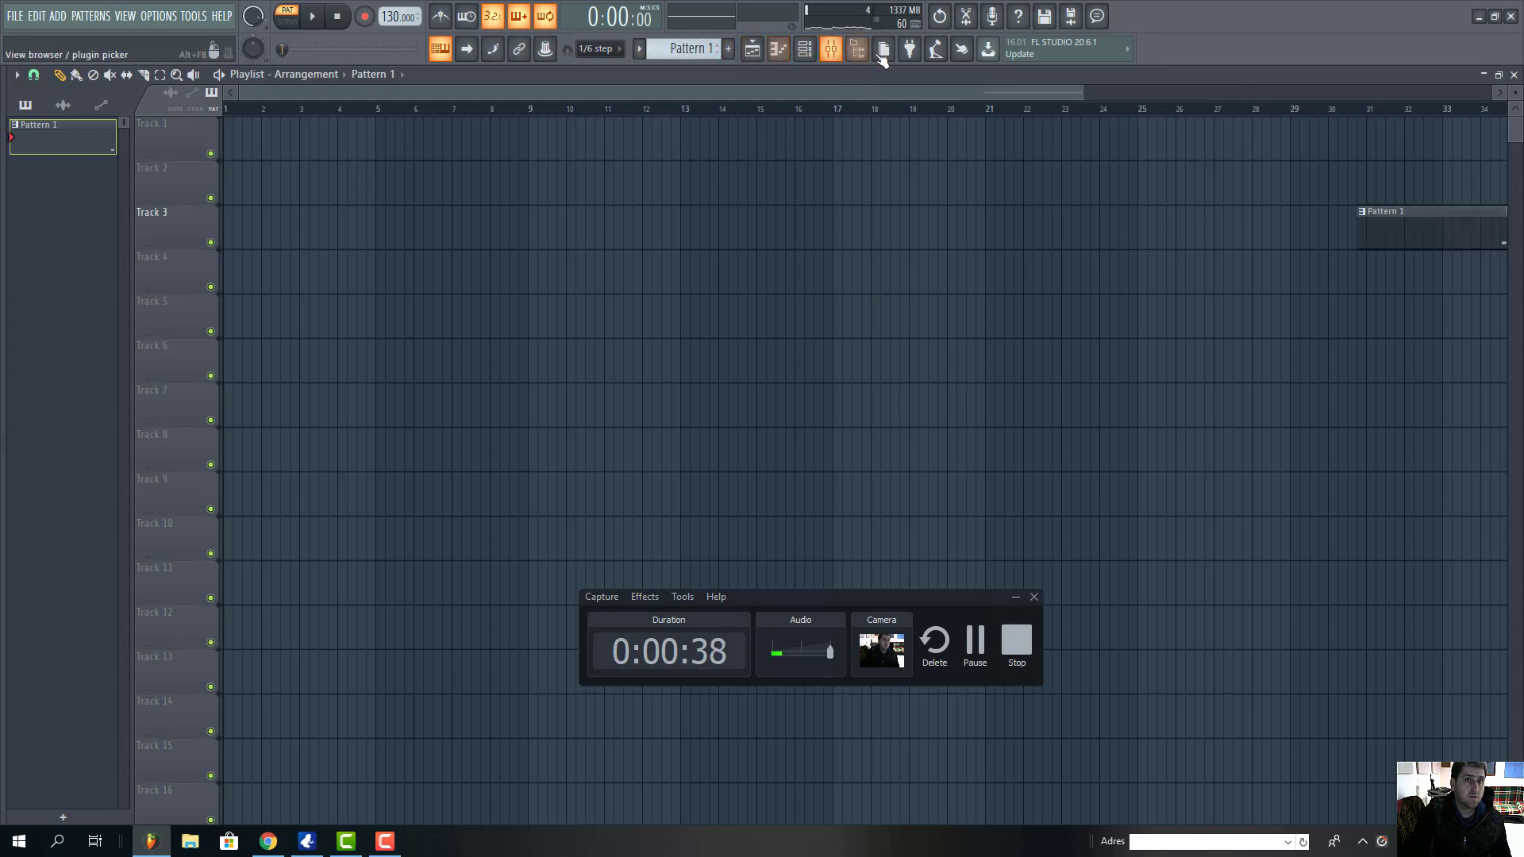
# Step: Create Pattern 2 and place its clip on Track 1 from bar 1 to about bar 21
pyautogui.click(728, 49)
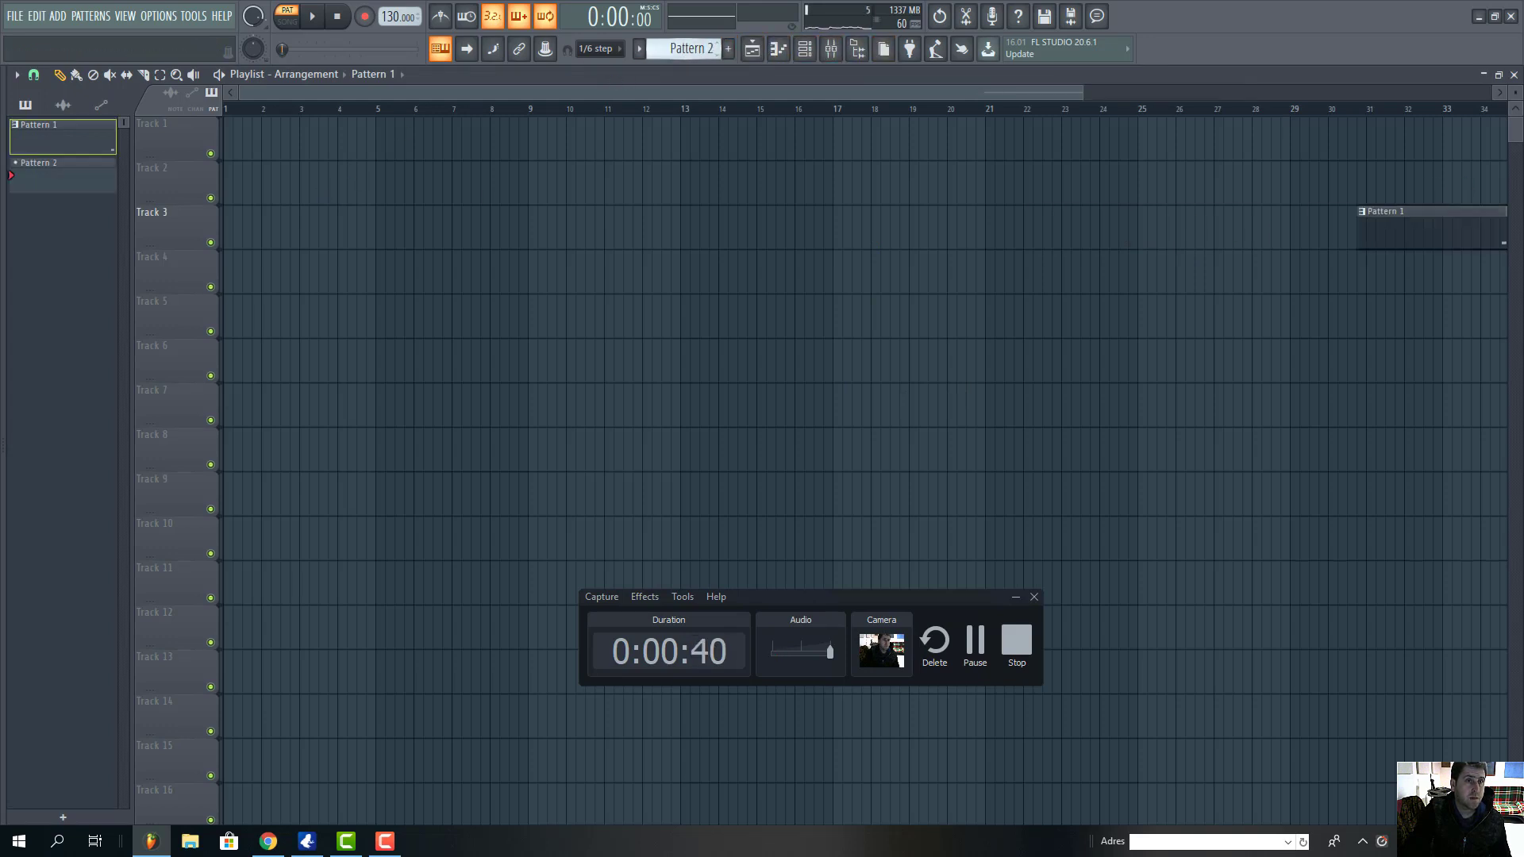
pyautogui.click(254, 143)
pyautogui.moveTo(261, 146); pyautogui.dragTo(1013, 147)
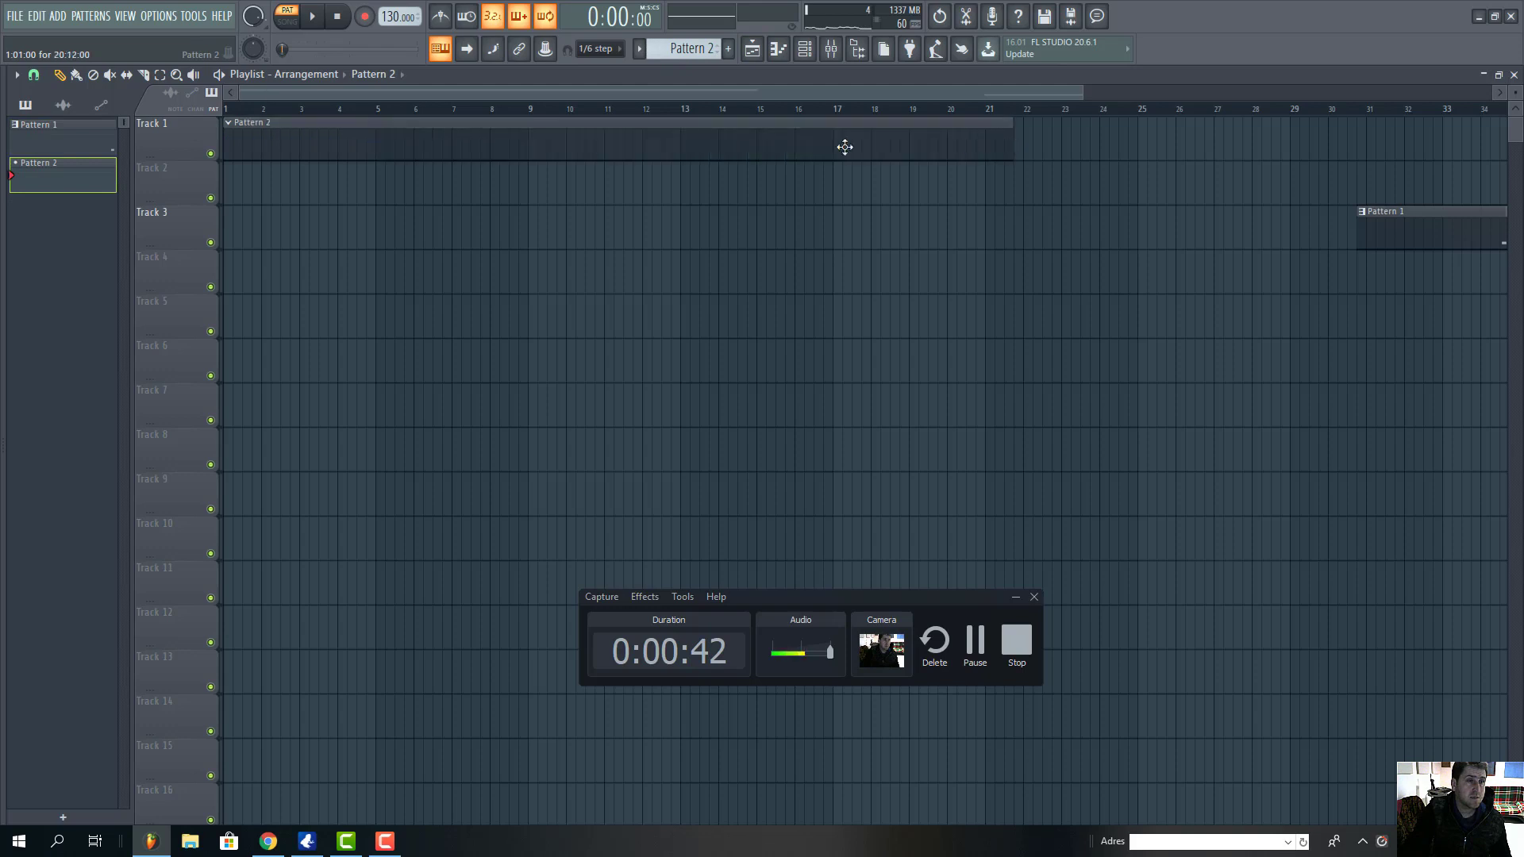
# Step: Record a live drum performance into Pattern 2 in song mode for about seven bars
pyautogui.click(365, 16)
pyautogui.press('space')
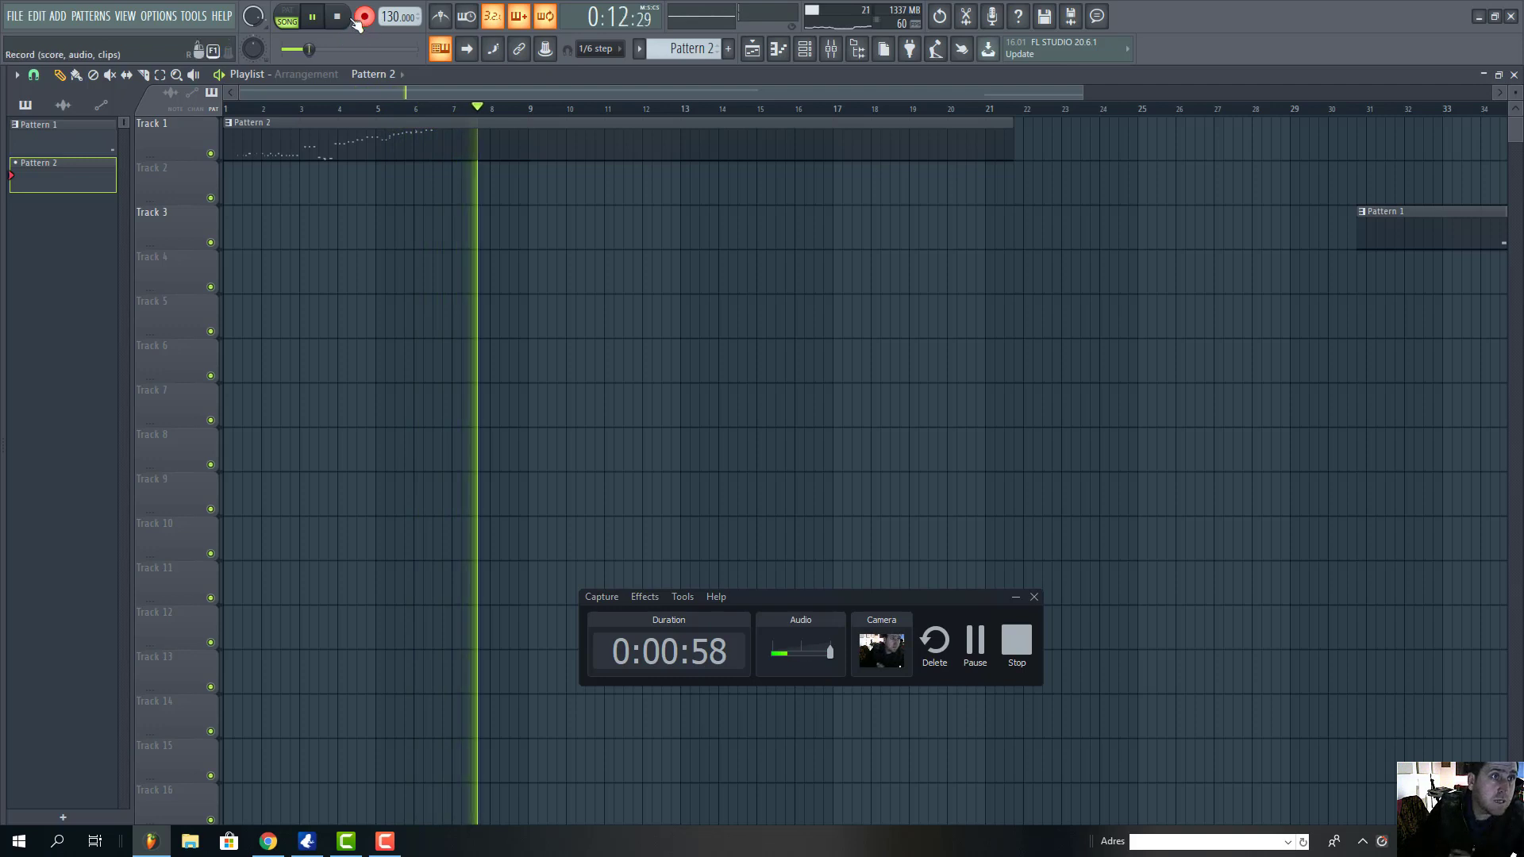
pyautogui.click(336, 16)
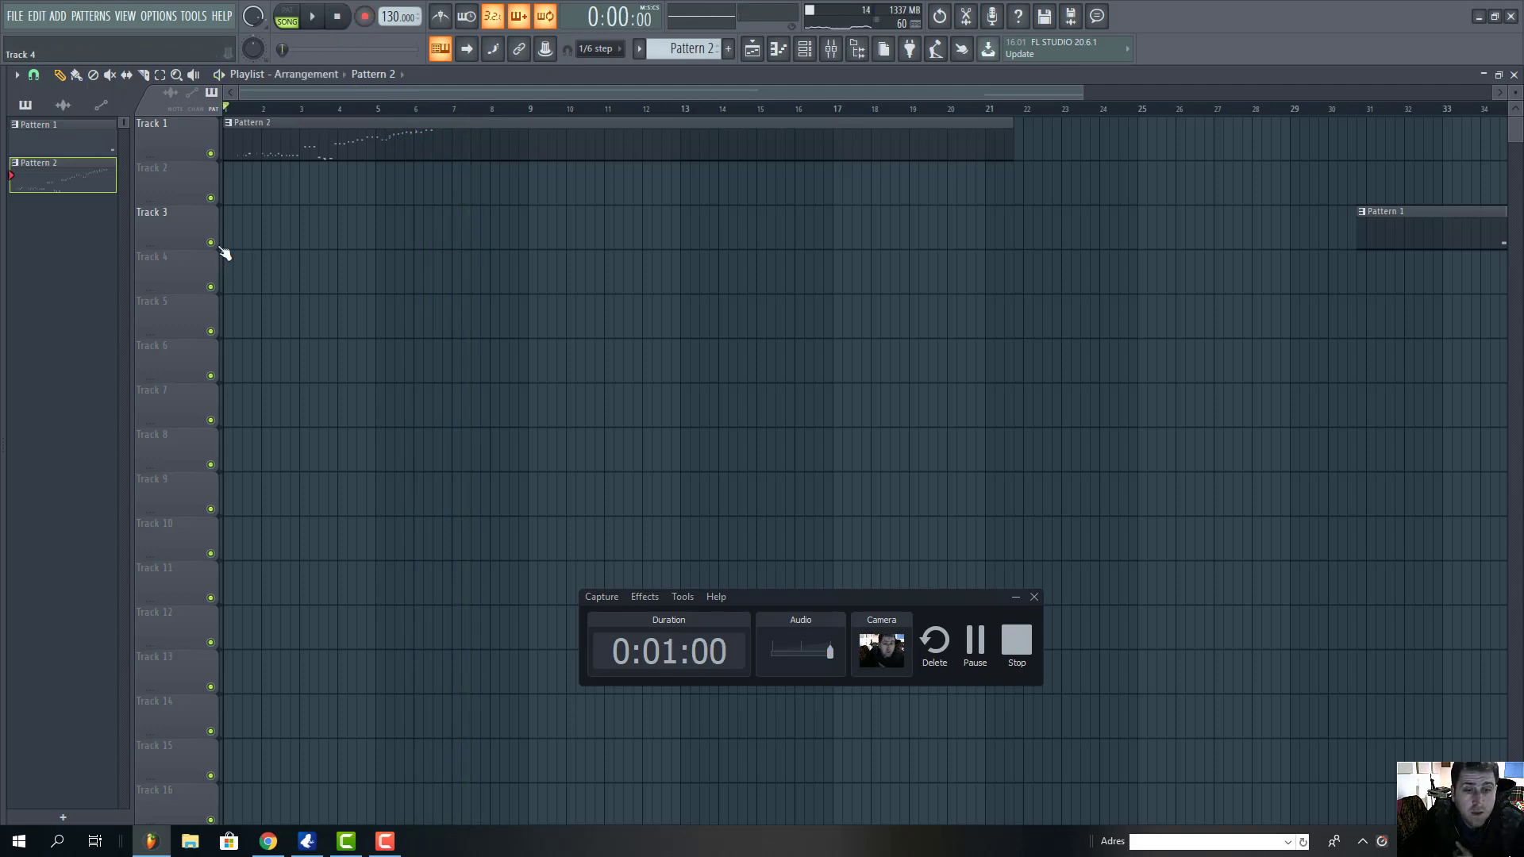
# Step: Render Pattern 2 to a 16-bit stereo WAV and place it on Track 3 at bar 1 as an audio clip
pyautogui.rightClick(75, 177)
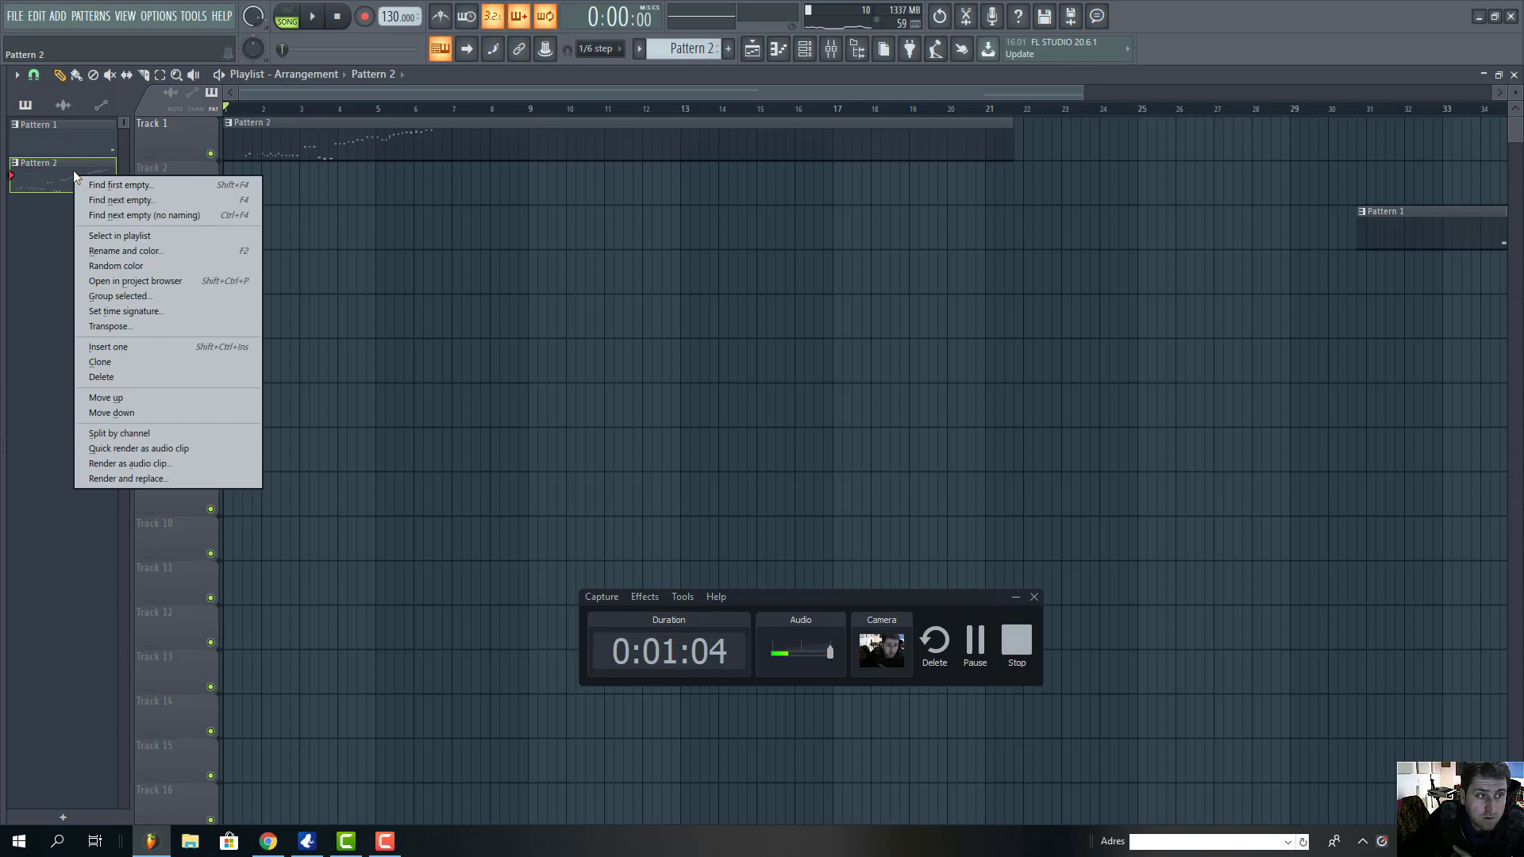
pyautogui.click(111, 463)
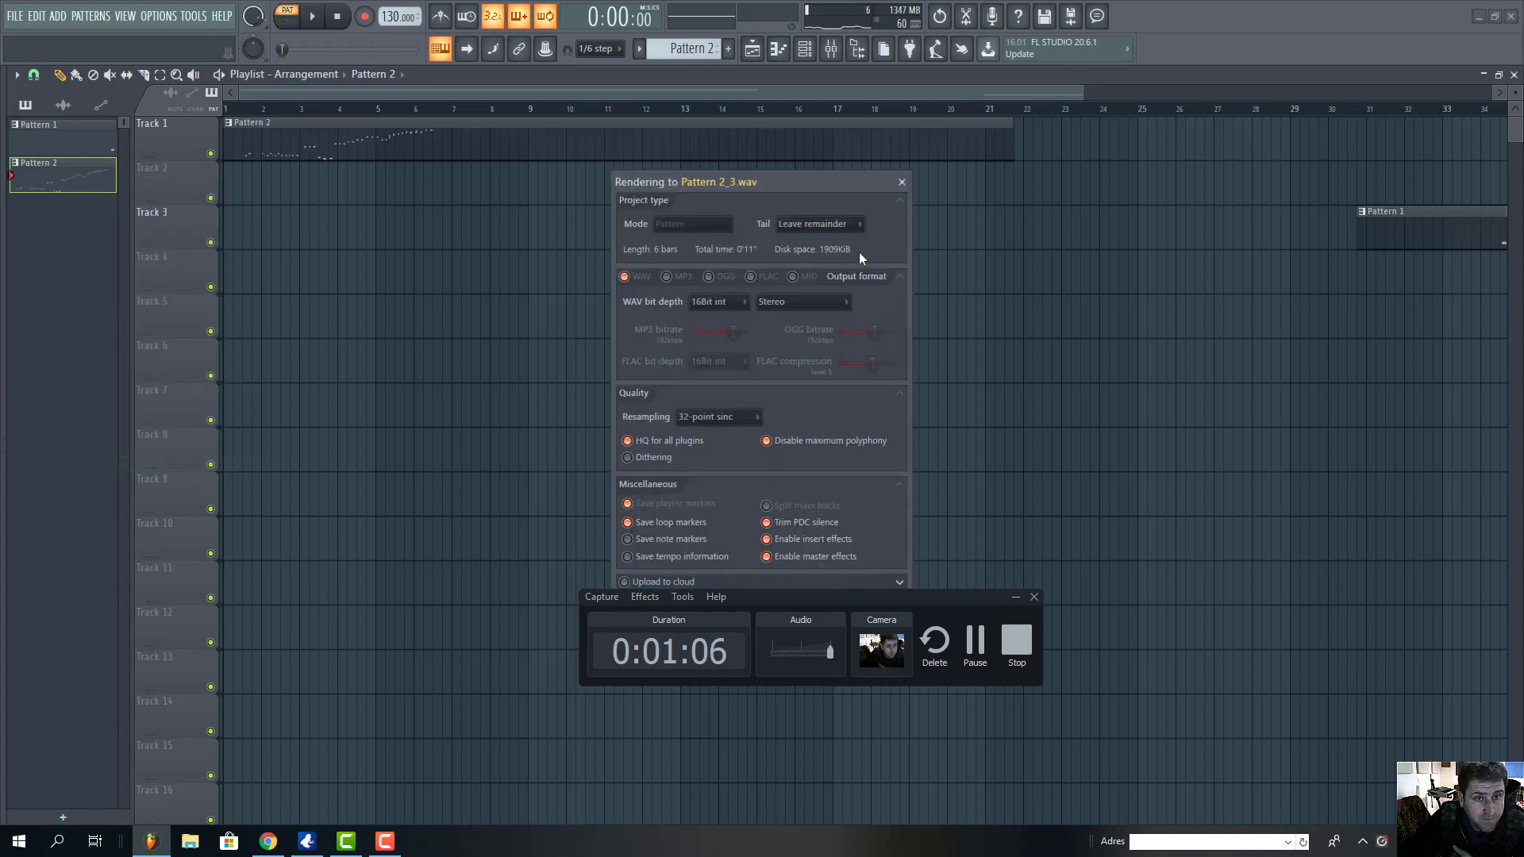
pyautogui.moveTo(895, 603); pyautogui.dragTo(944, 672)
pyautogui.click(879, 636)
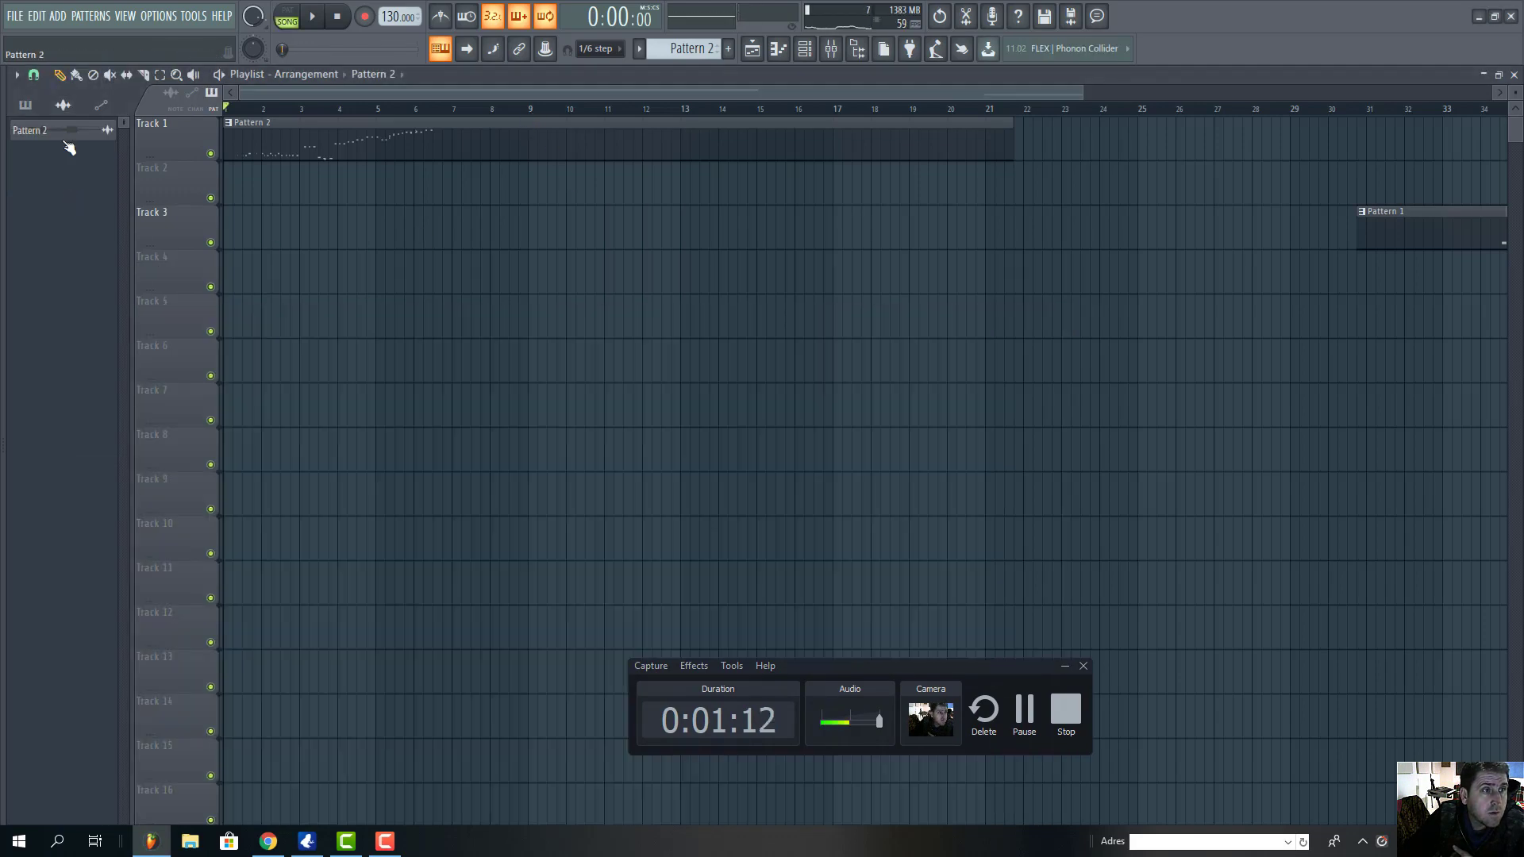
pyautogui.moveTo(63, 146); pyautogui.dragTo(481, 278)
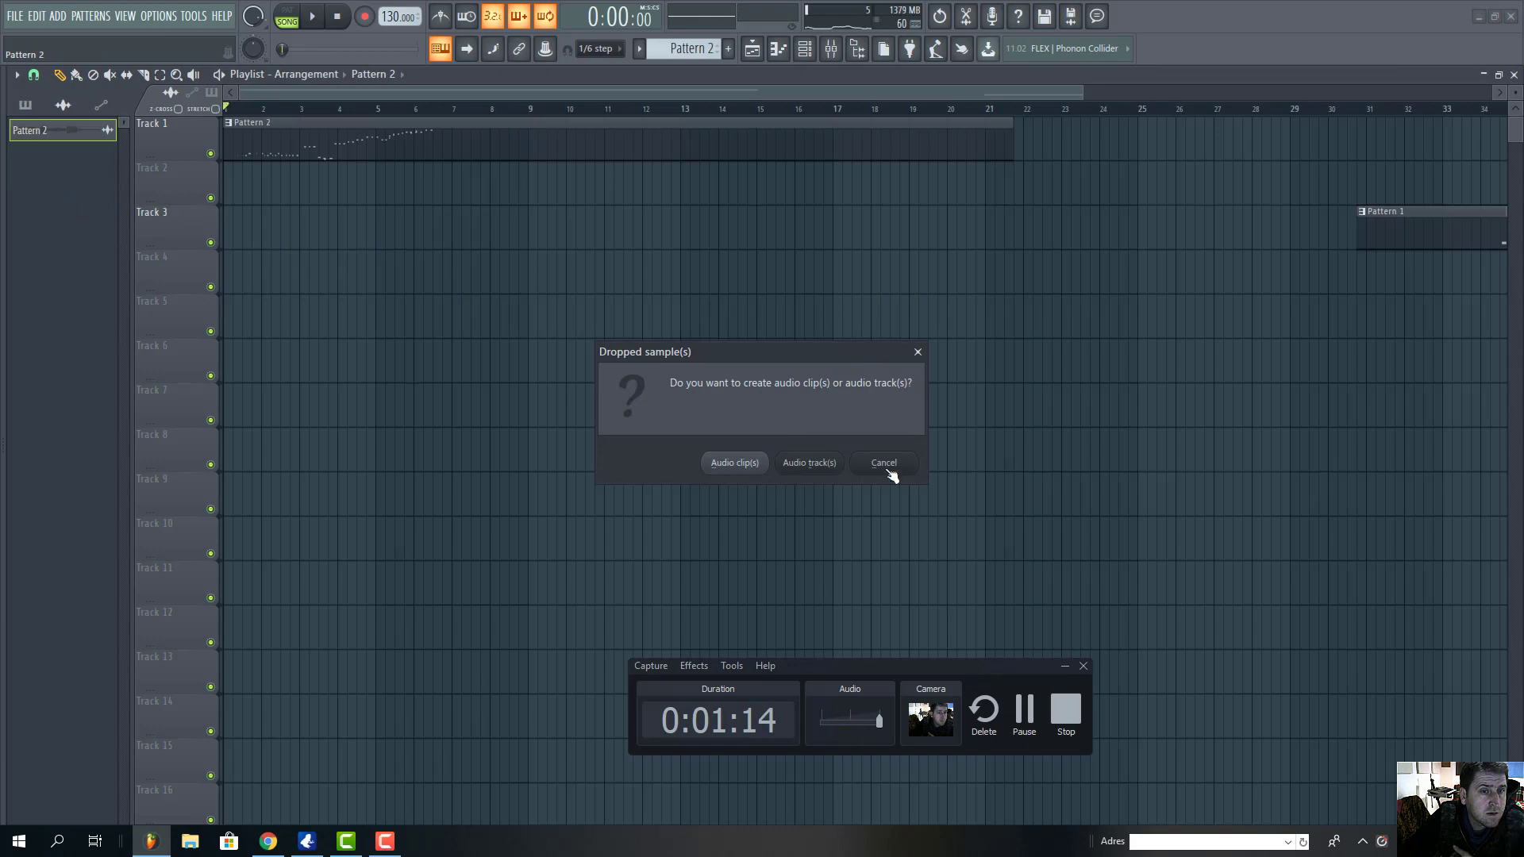
pyautogui.click(734, 463)
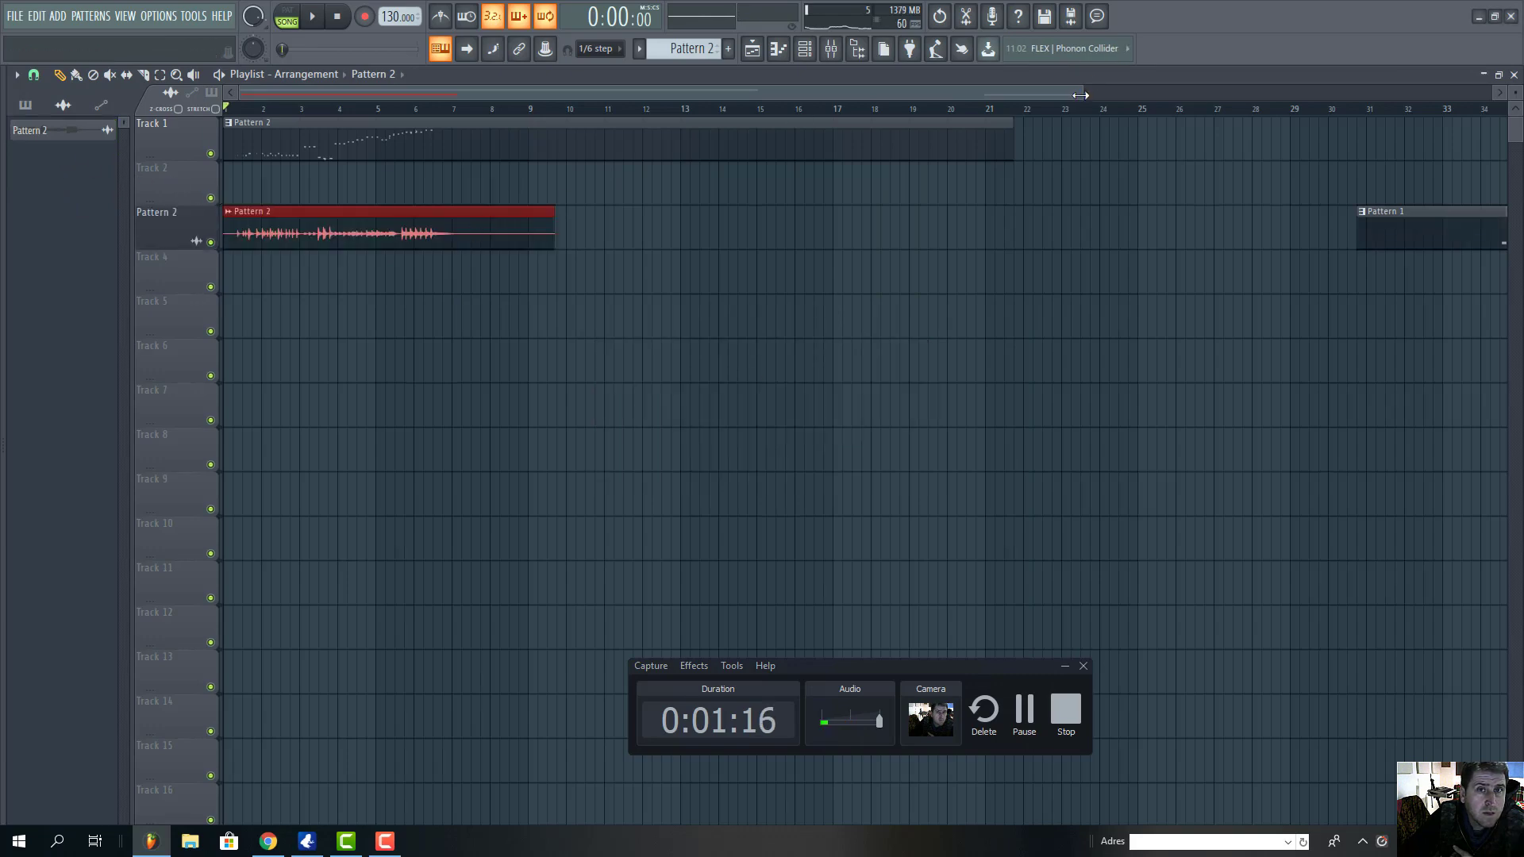
# Step: Inspect the rendered drum hits against the recorded notes and shift the audio clip one step later on Track 3
pyautogui.moveTo(1081, 96); pyautogui.dragTo(424, 95)
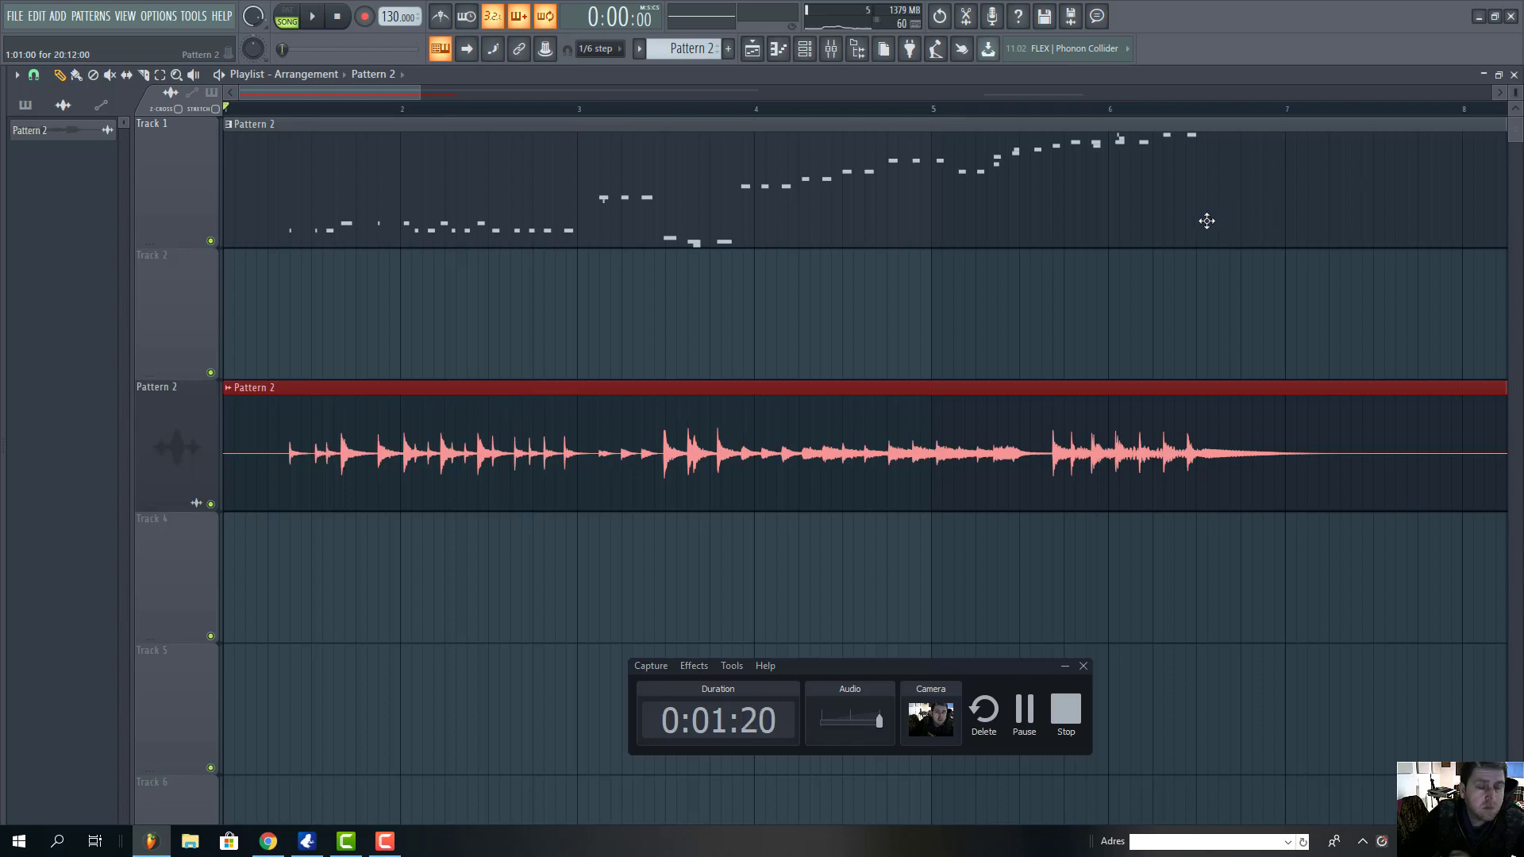
pyautogui.scroll(5, 1004, 533)
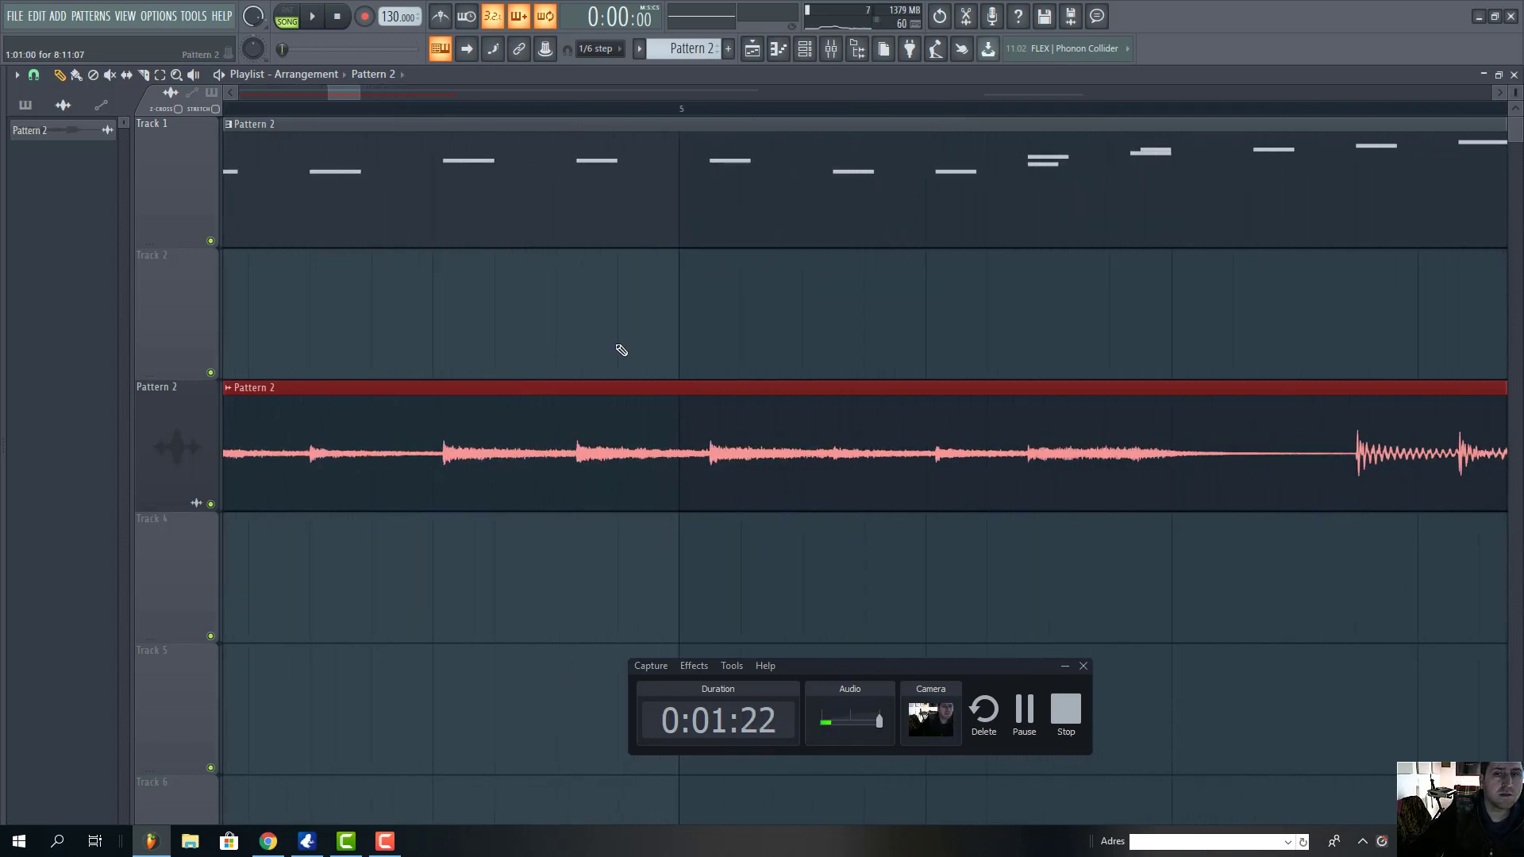
pyautogui.scroll(2, 963, 489)
pyautogui.hscroll(-6, 383, 204)
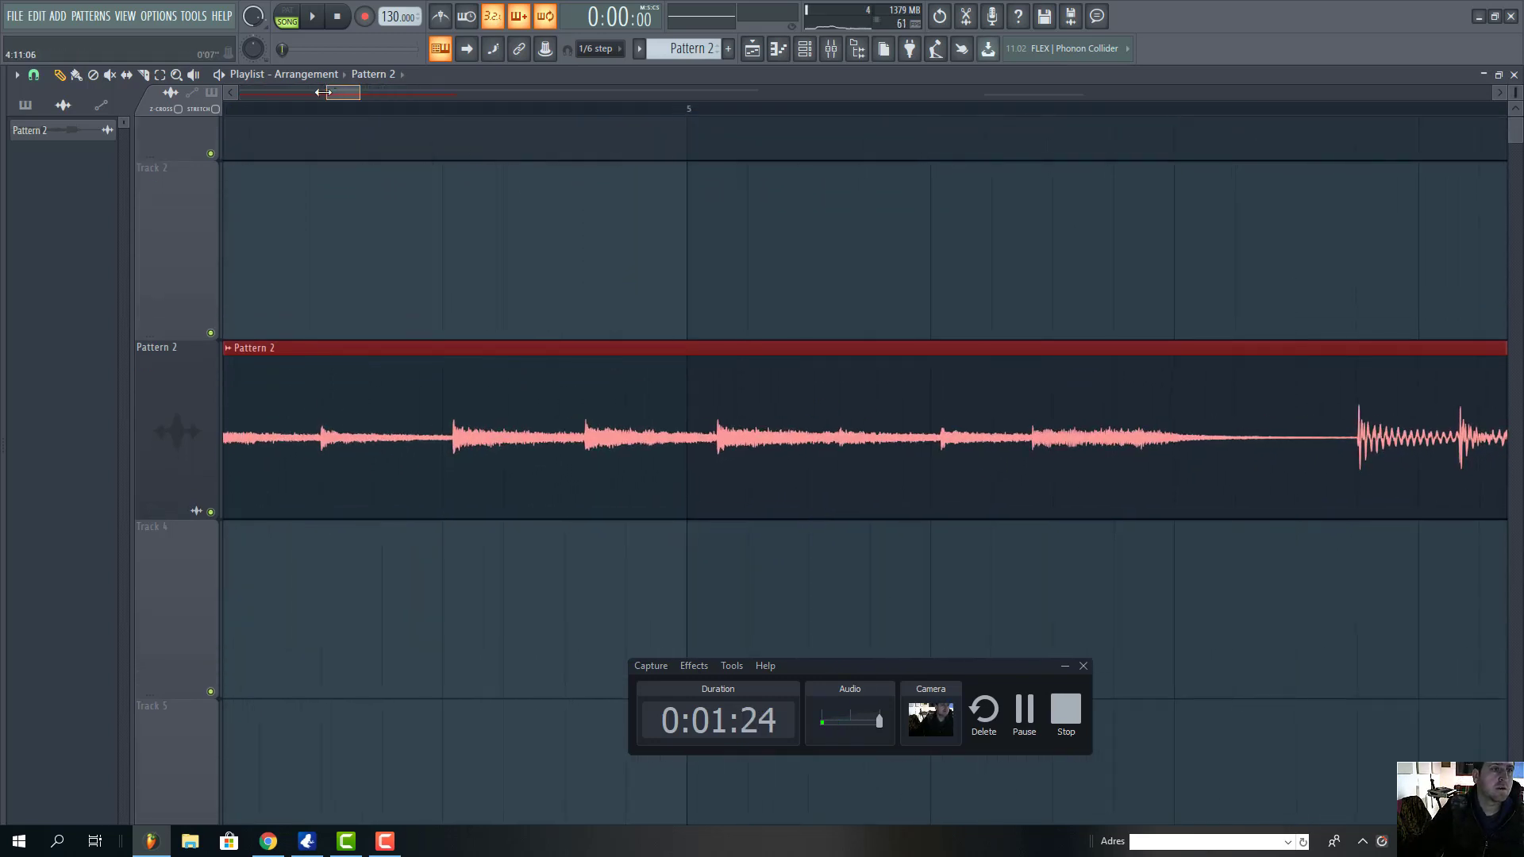
pyautogui.scroll(3, 383, 204)
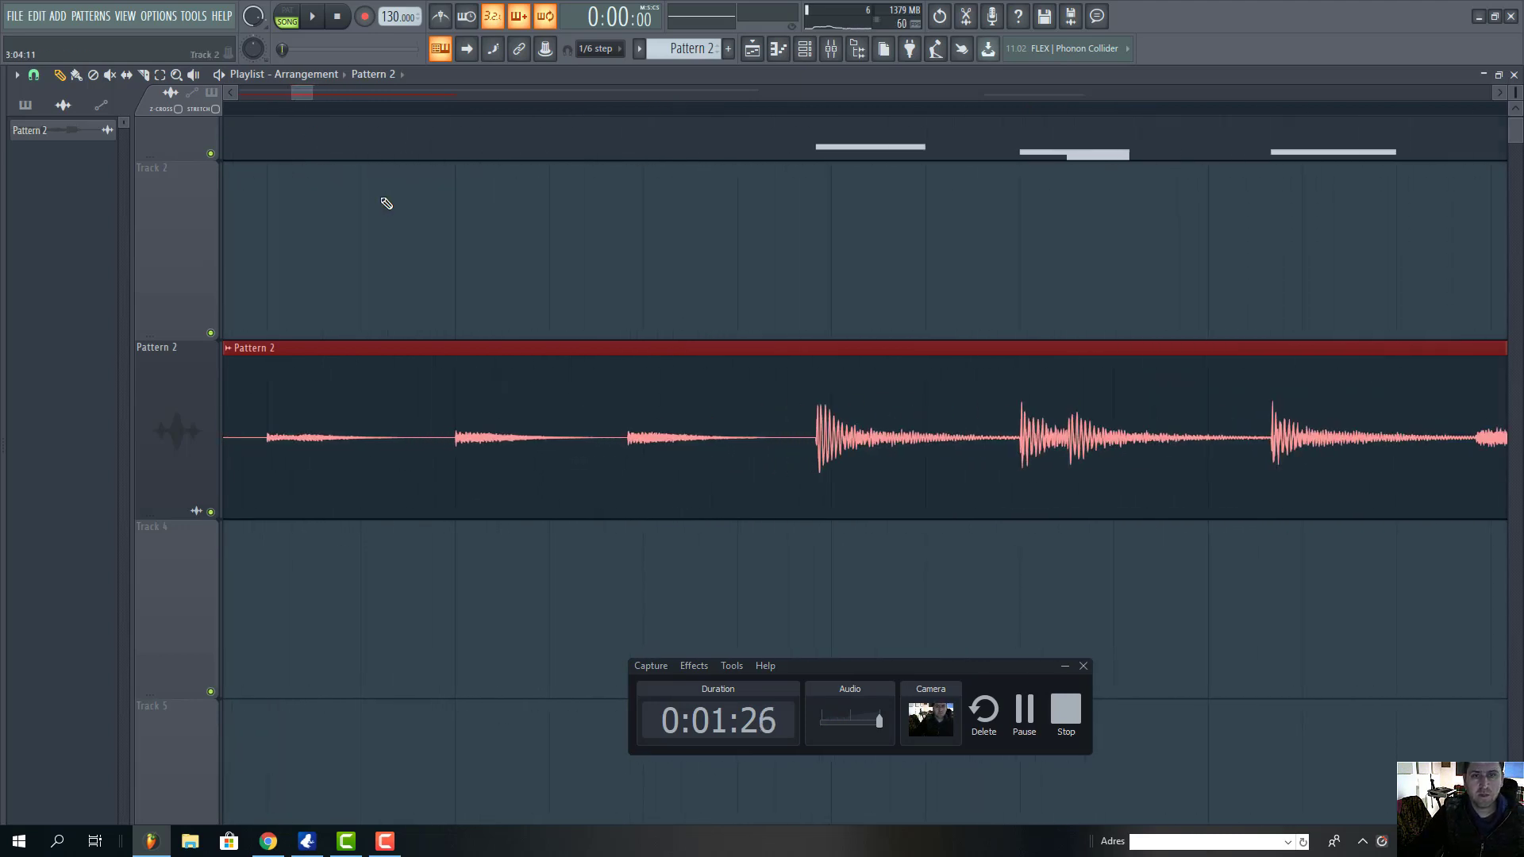
pyautogui.hscroll(5, 315, 100)
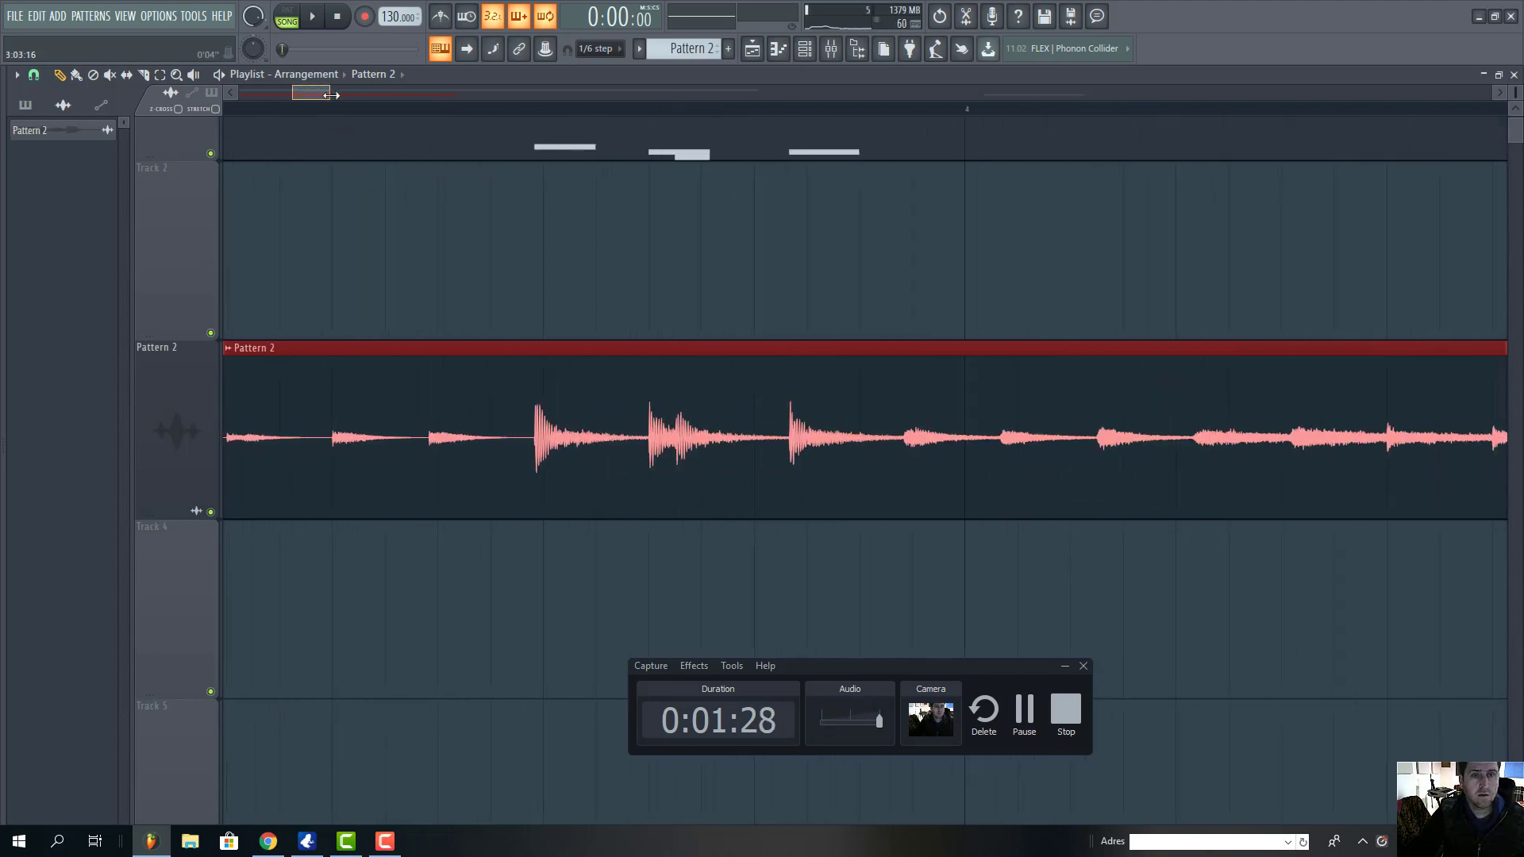
pyautogui.moveTo(664, 408); pyautogui.dragTo(717, 409)
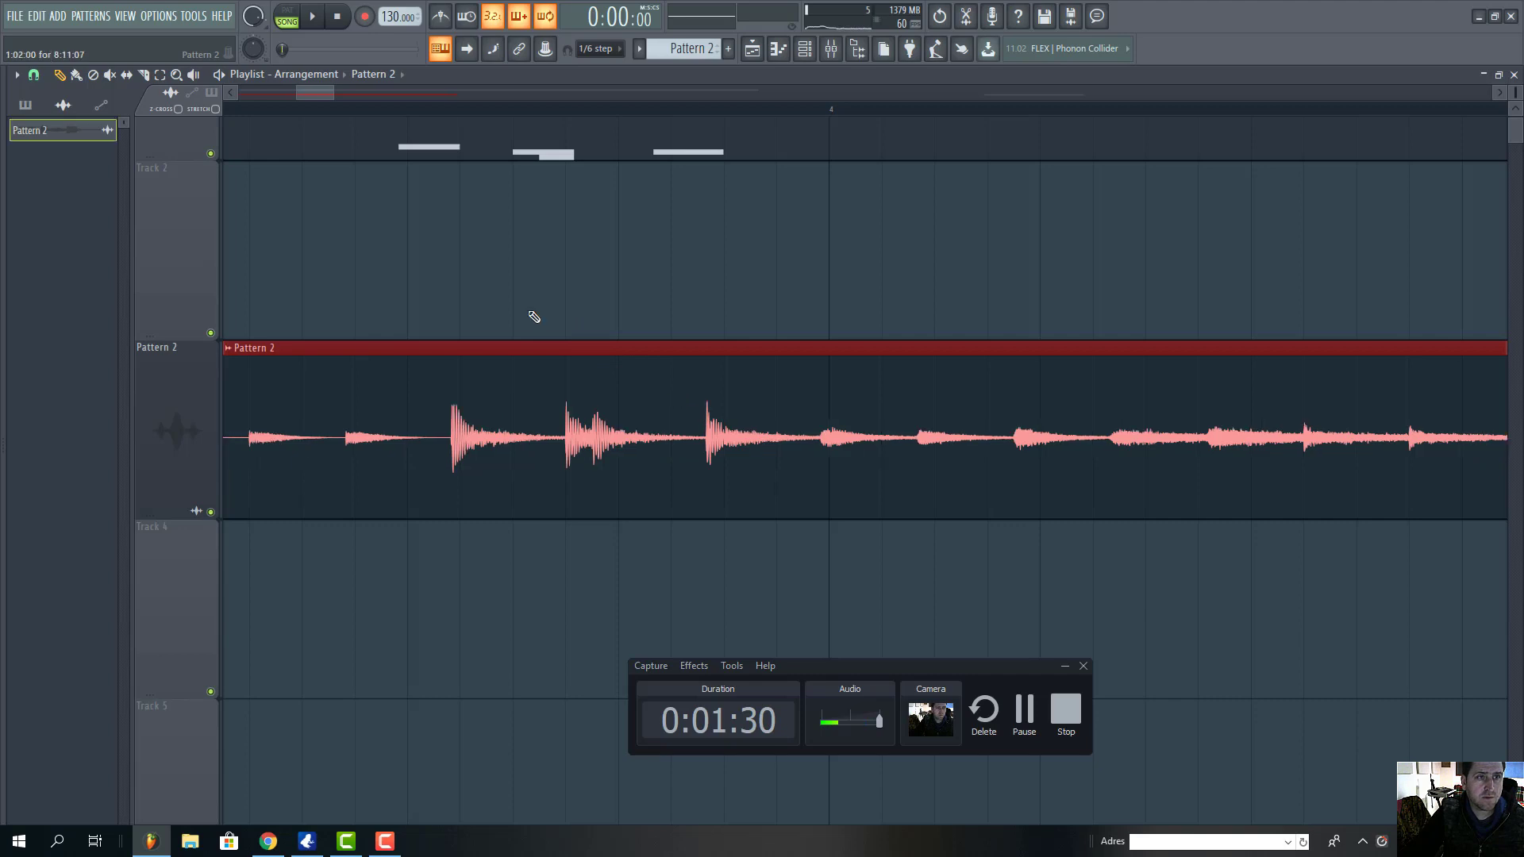
# Step: Remove the Pattern 2 note clip from Track 1 and play back the rendered drum audio on its own
pyautogui.hscroll(6, 322, 100)
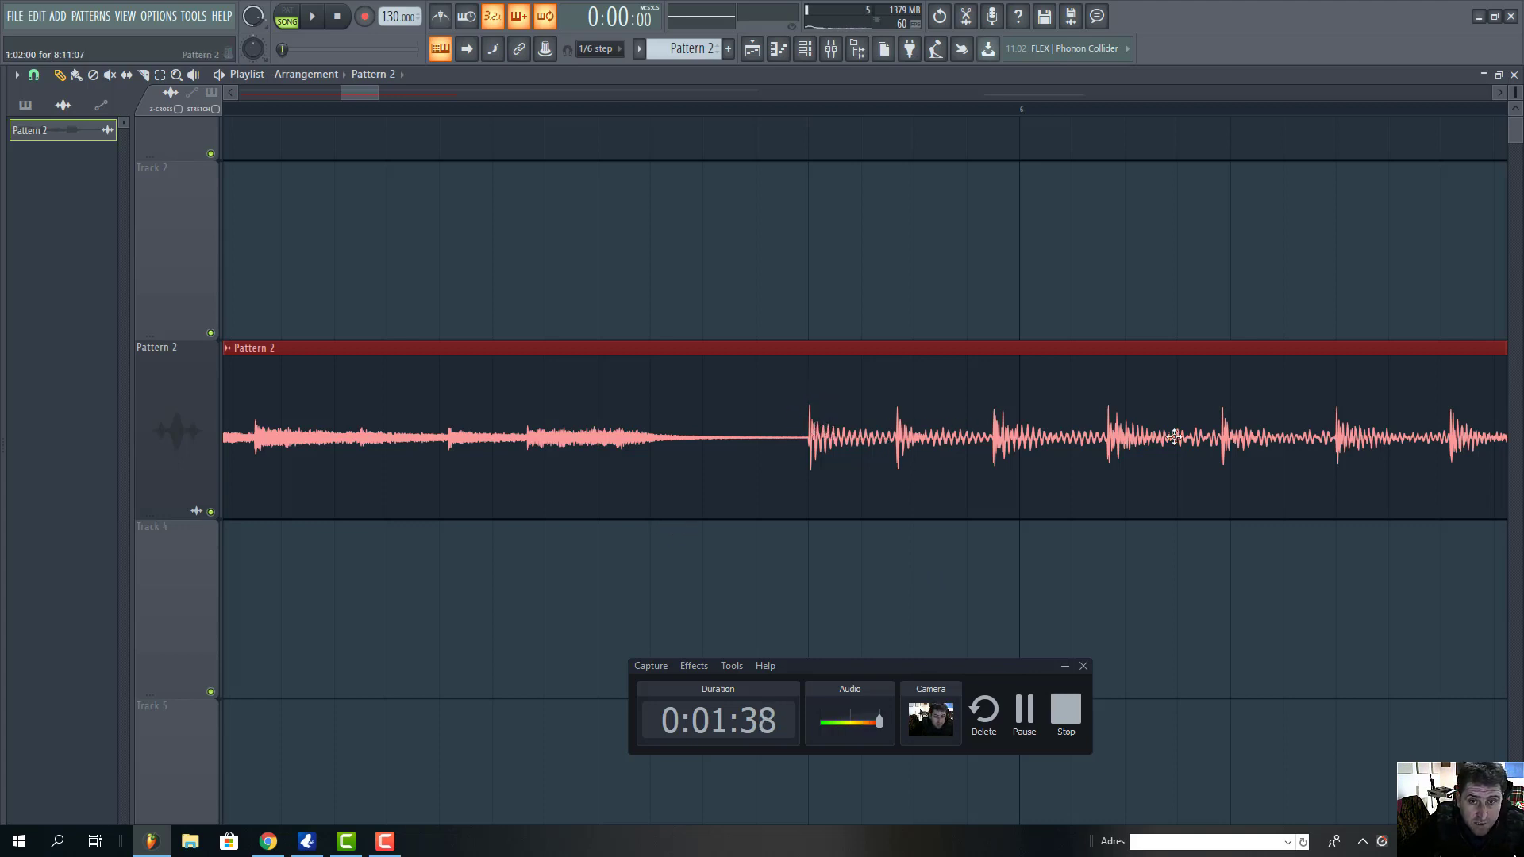
pyautogui.moveTo(376, 92); pyautogui.dragTo(309, 93)
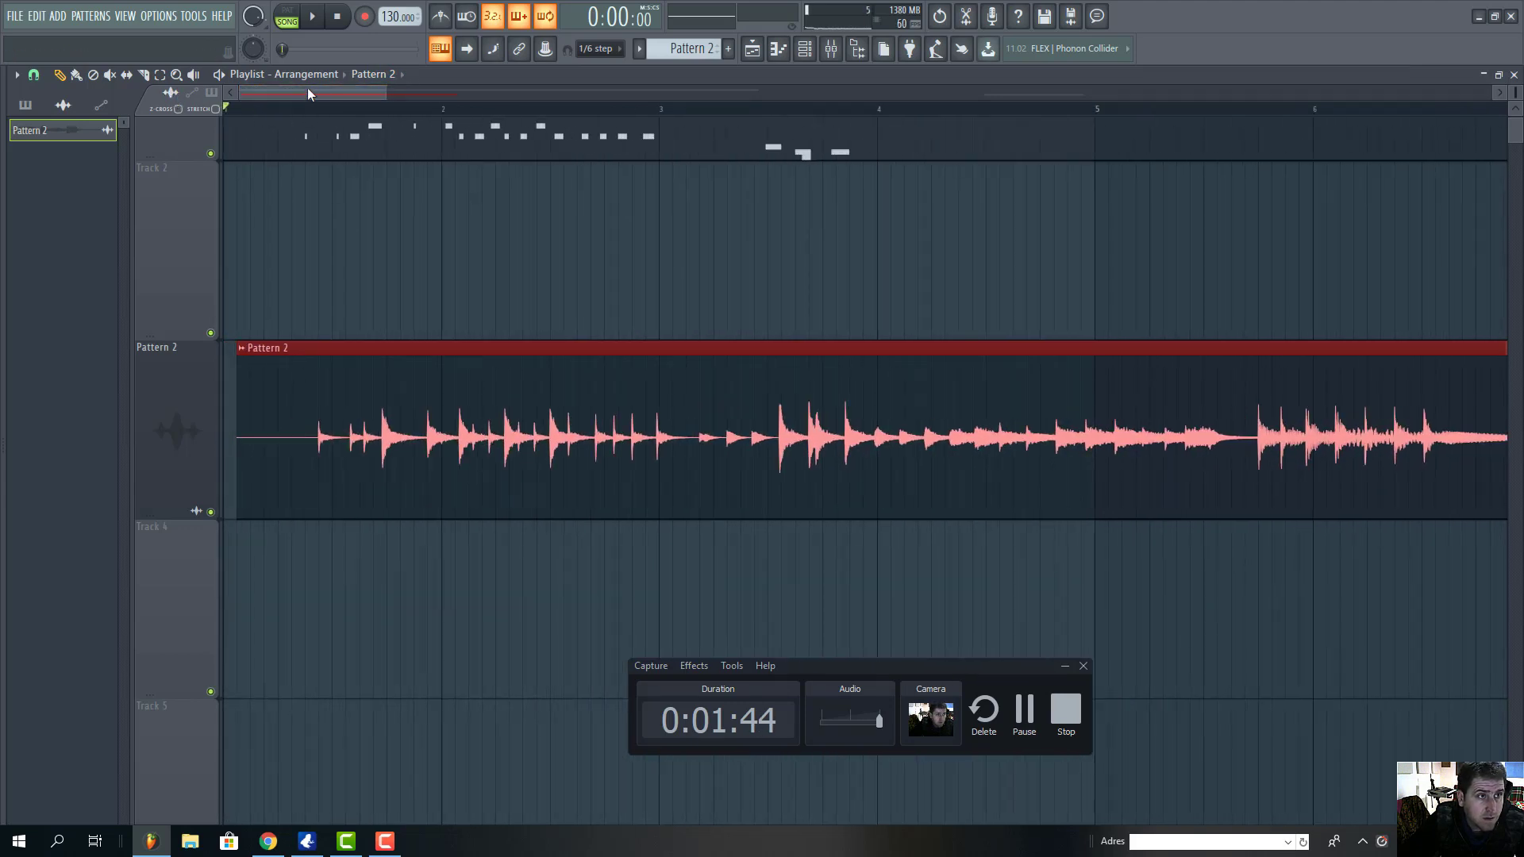
pyautogui.scroll(-2, 736, 370)
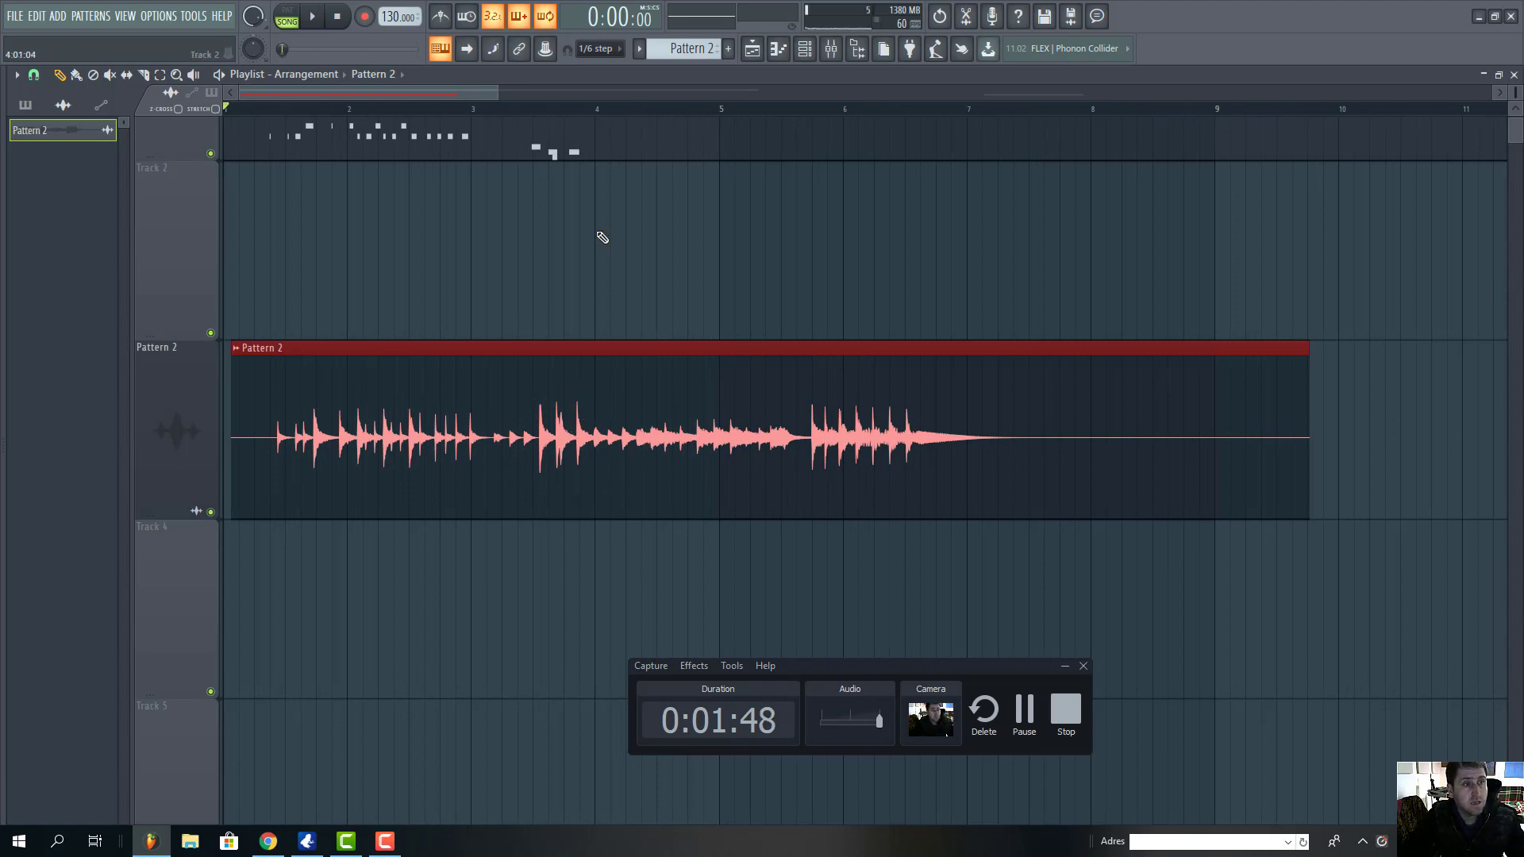
pyautogui.press('space')
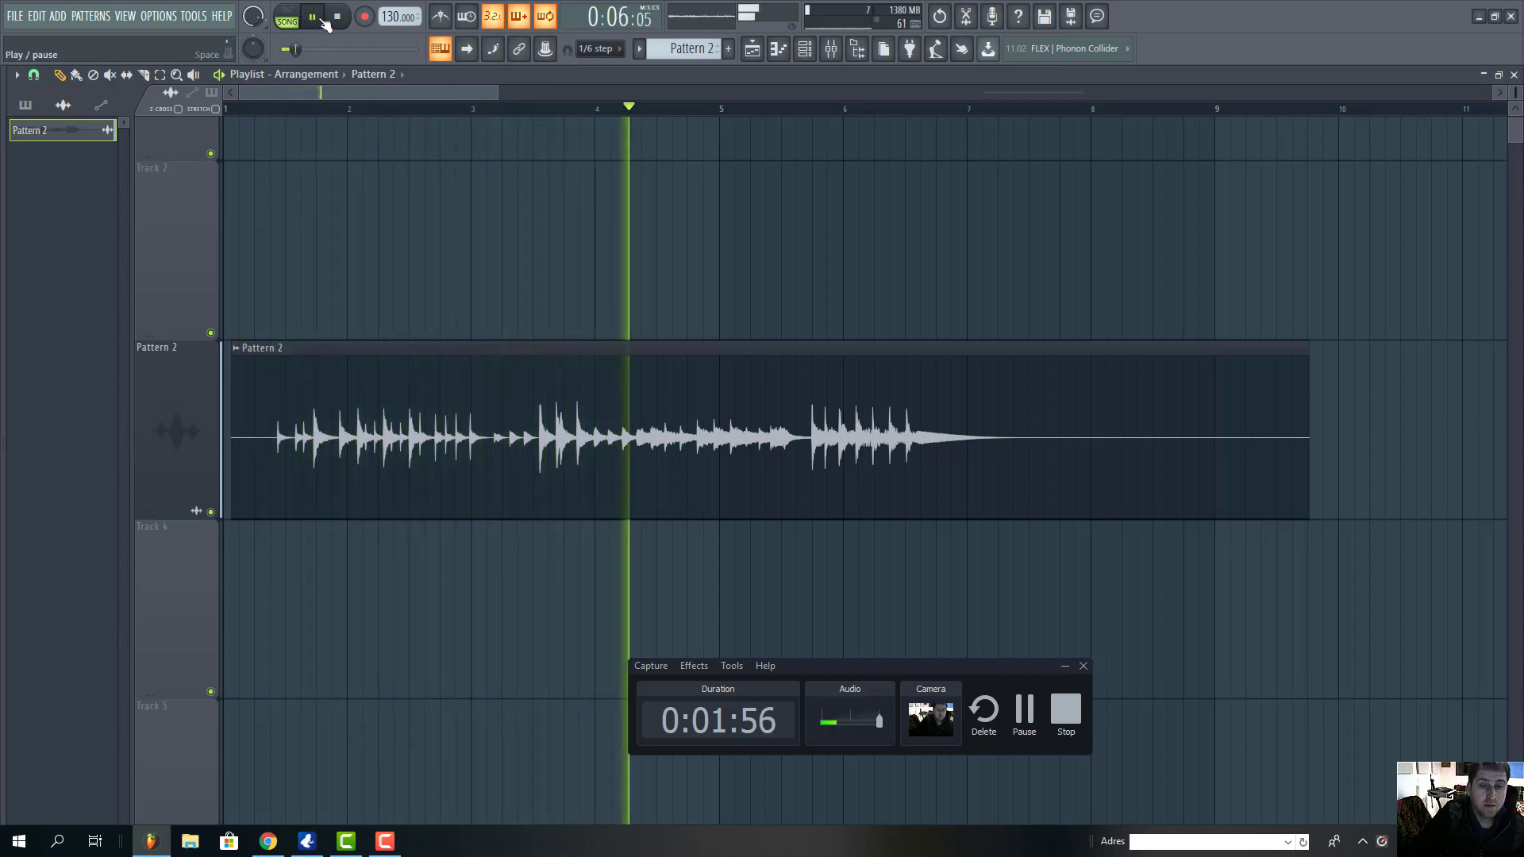
pyautogui.press('space')
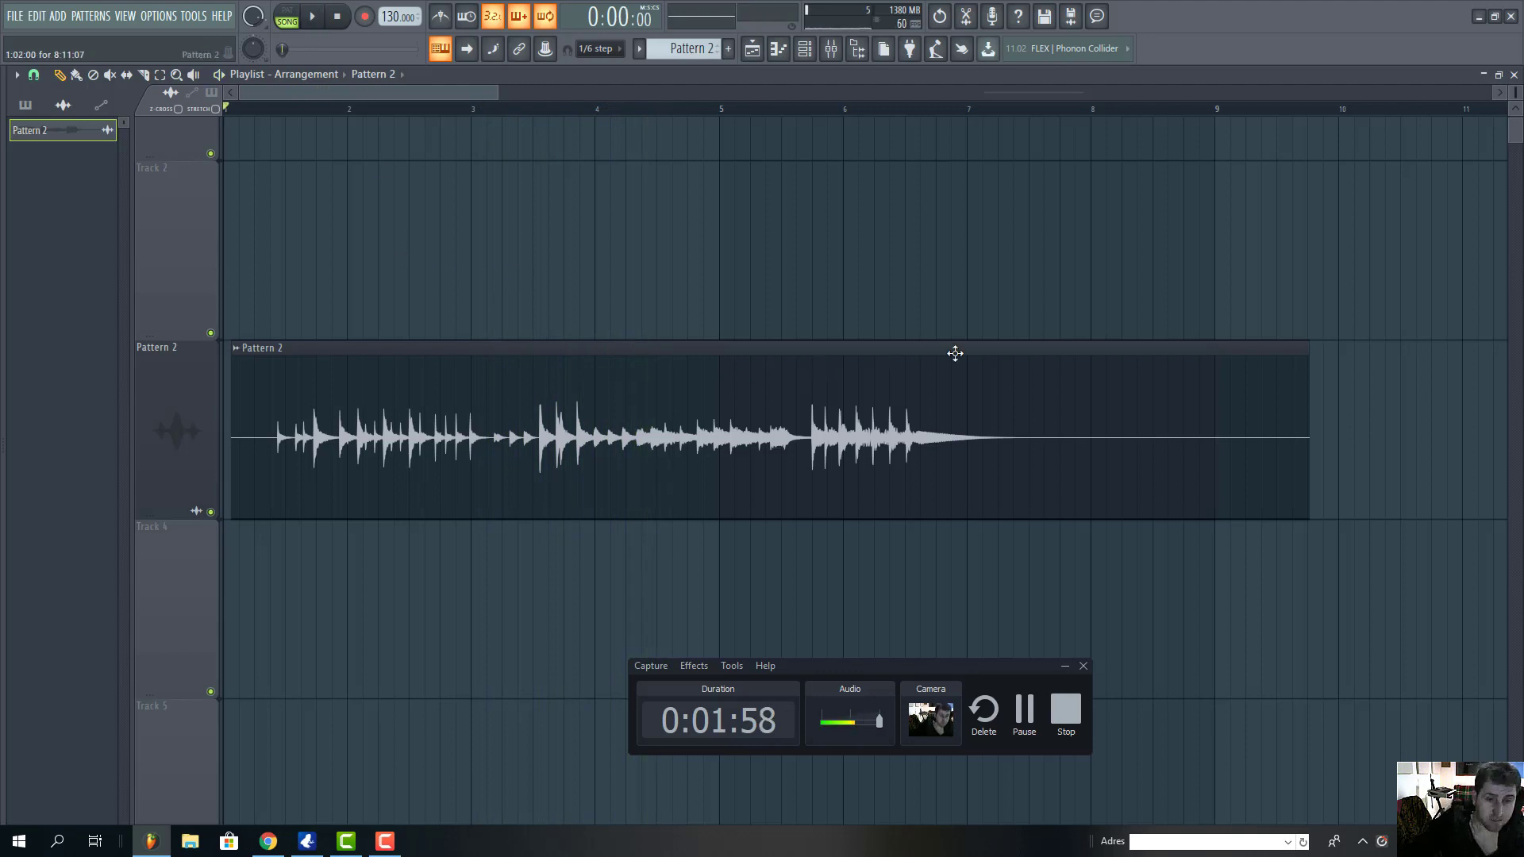
# Step: Trim the silent end of the drum audio clip to just past bar 7 and route its channel to mixer track 5
pyautogui.moveTo(1303, 457); pyautogui.dragTo(1015, 521)
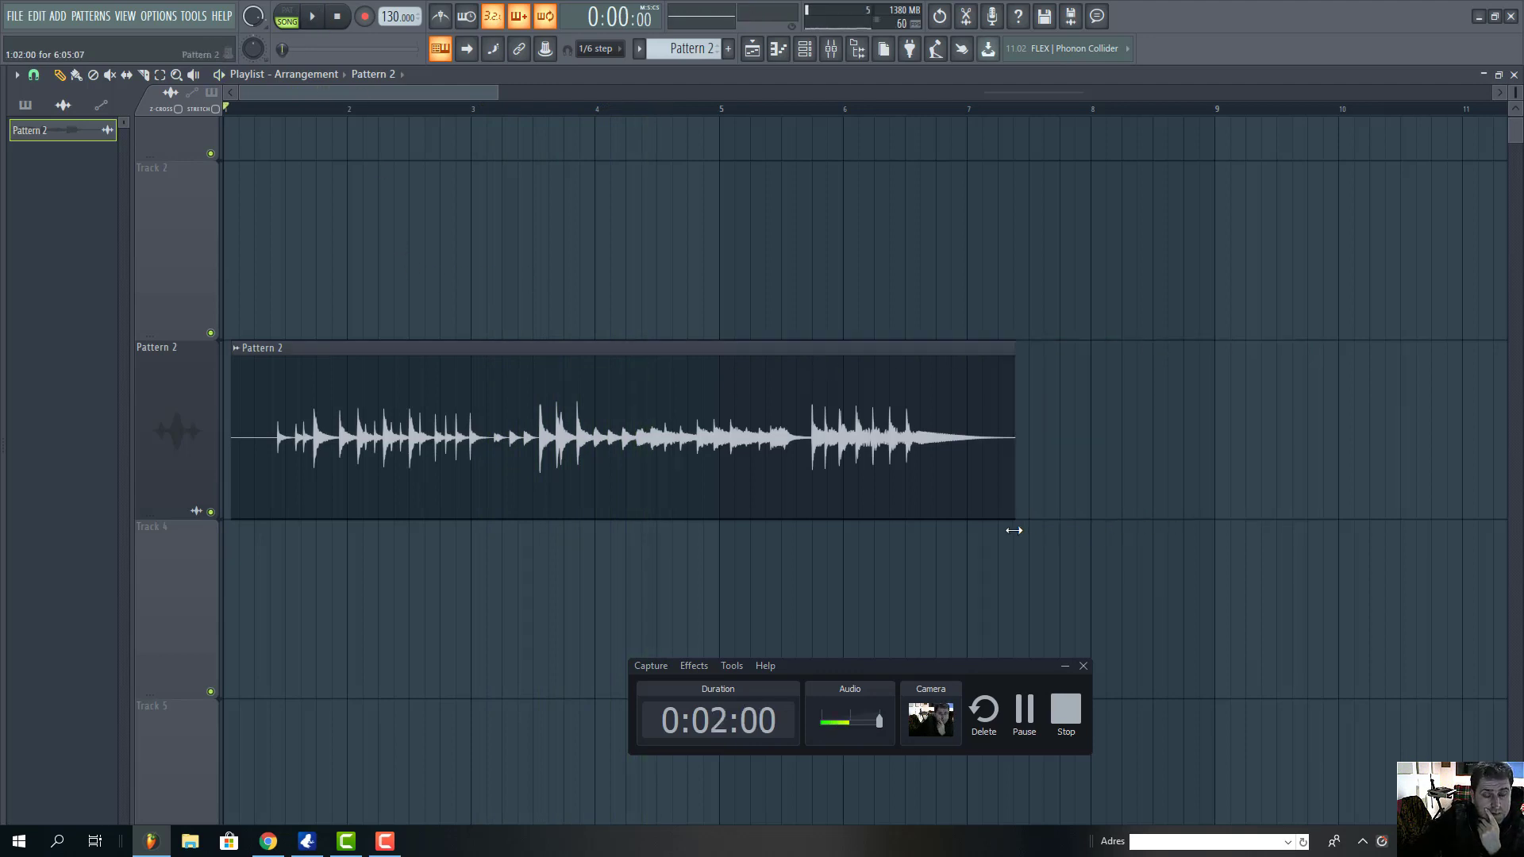
pyautogui.doubleClick(760, 426)
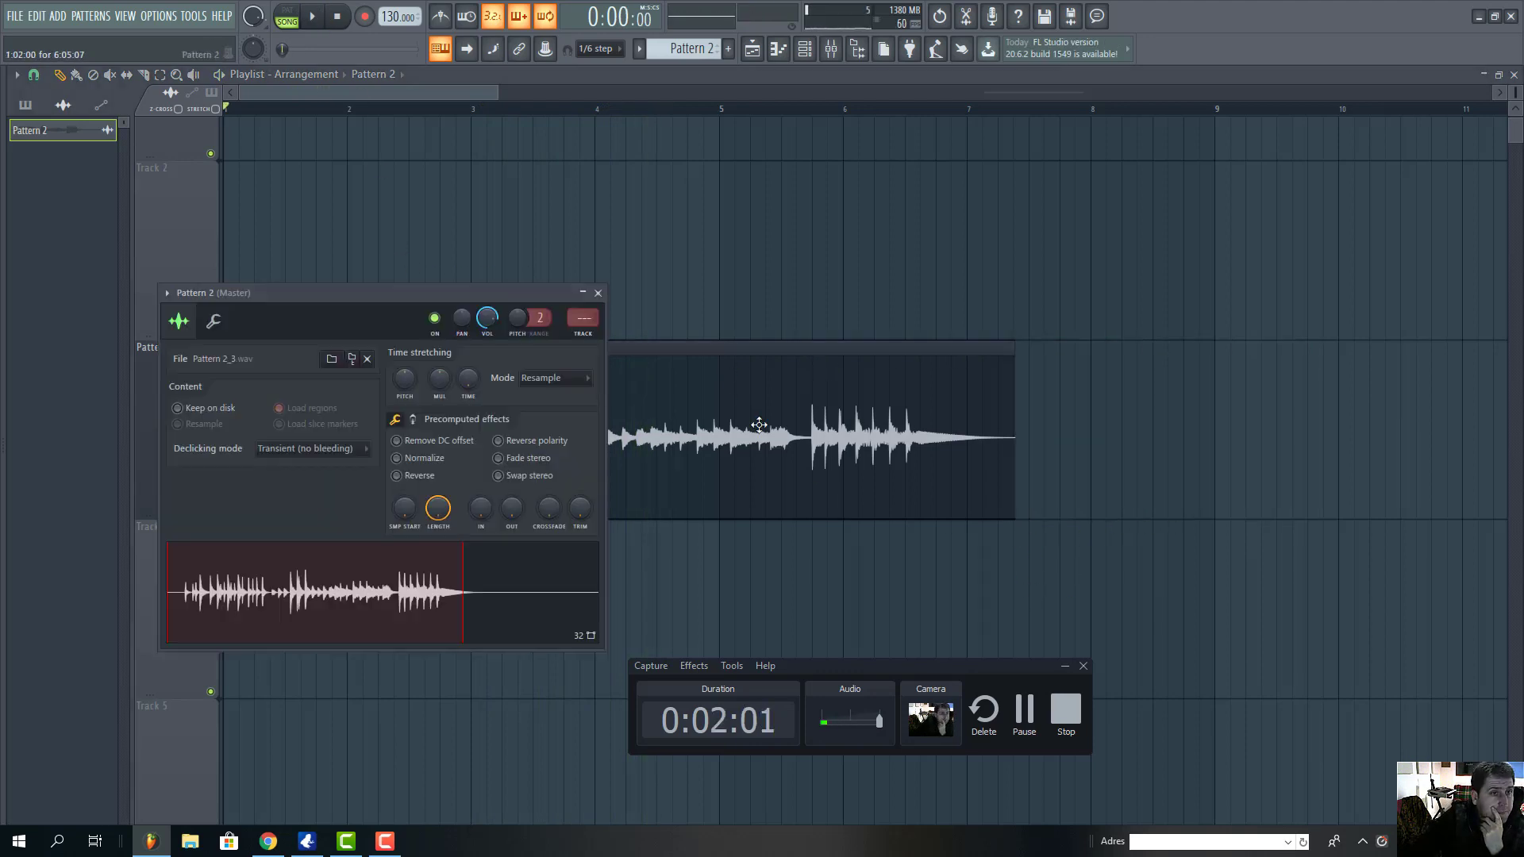
pyautogui.click(585, 325)
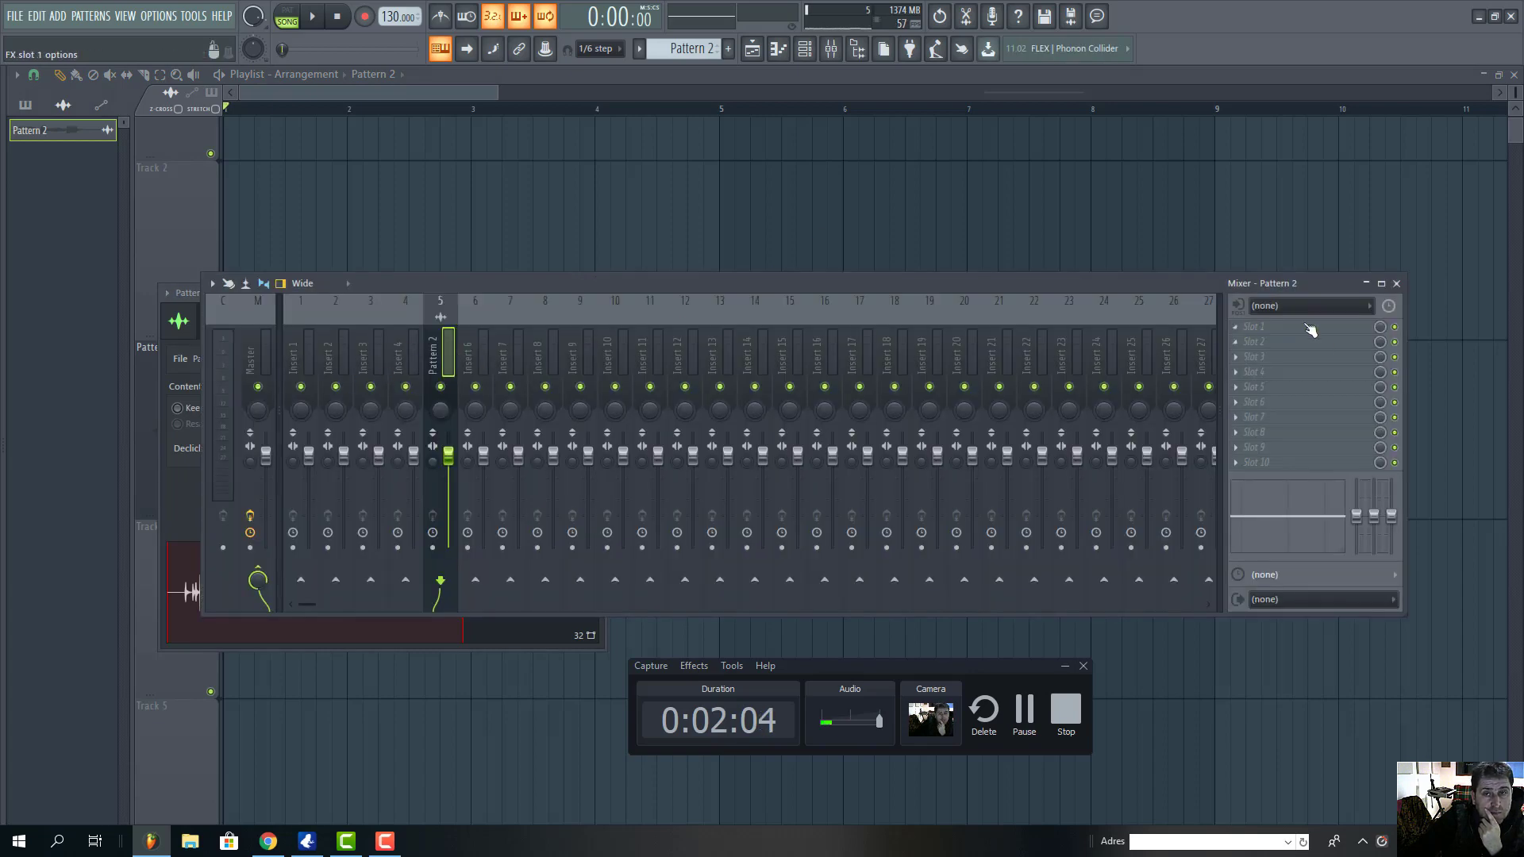
# Step: Load StandardCLIP in slot 1 of the Pattern 2 mixer track and set its oversampling to x8
pyautogui.click(1240, 336)
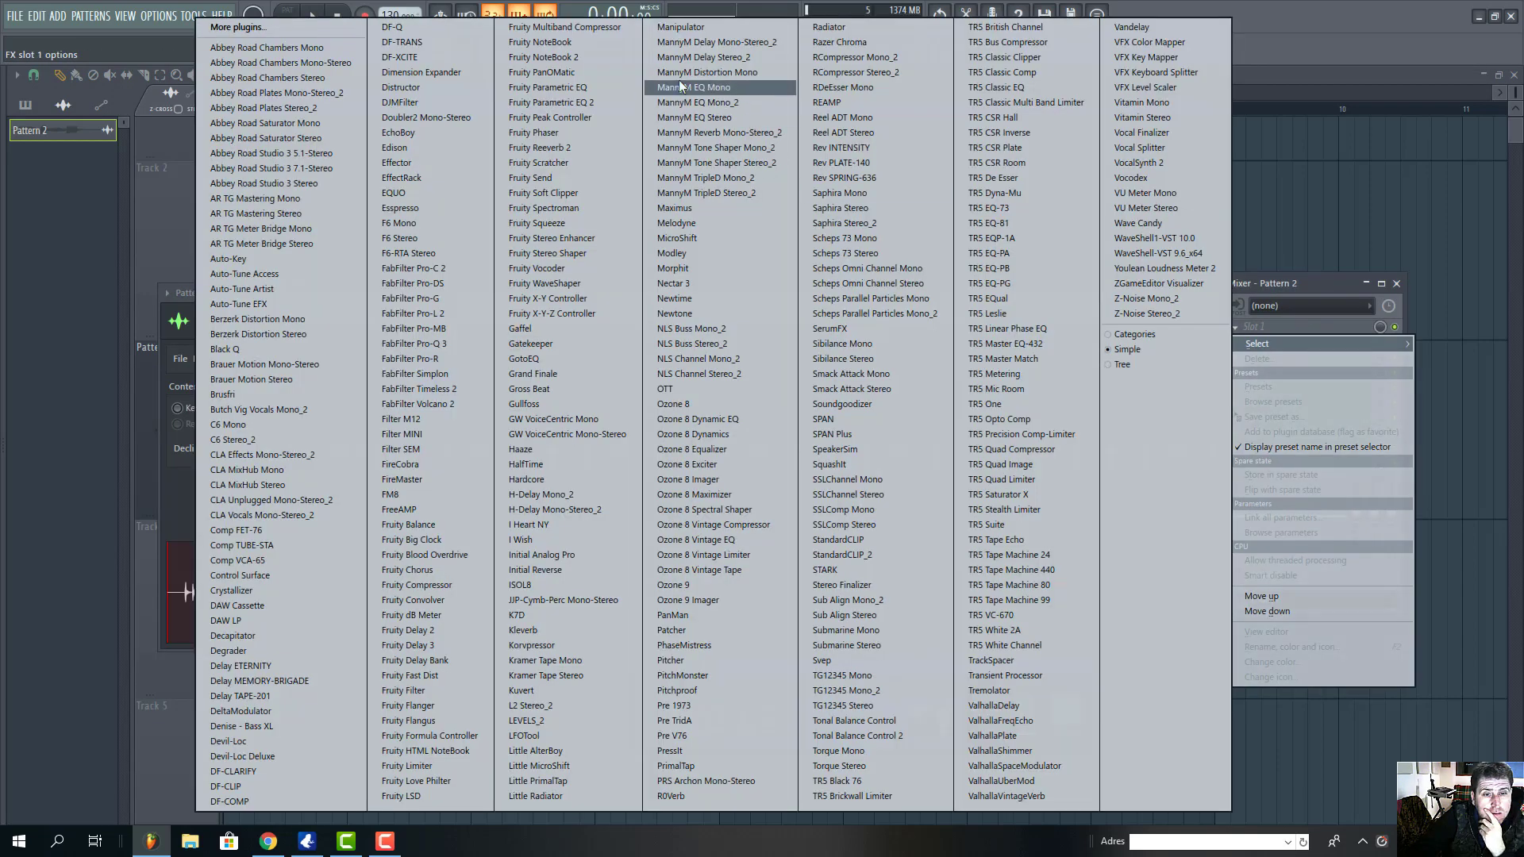
pyautogui.click(844, 540)
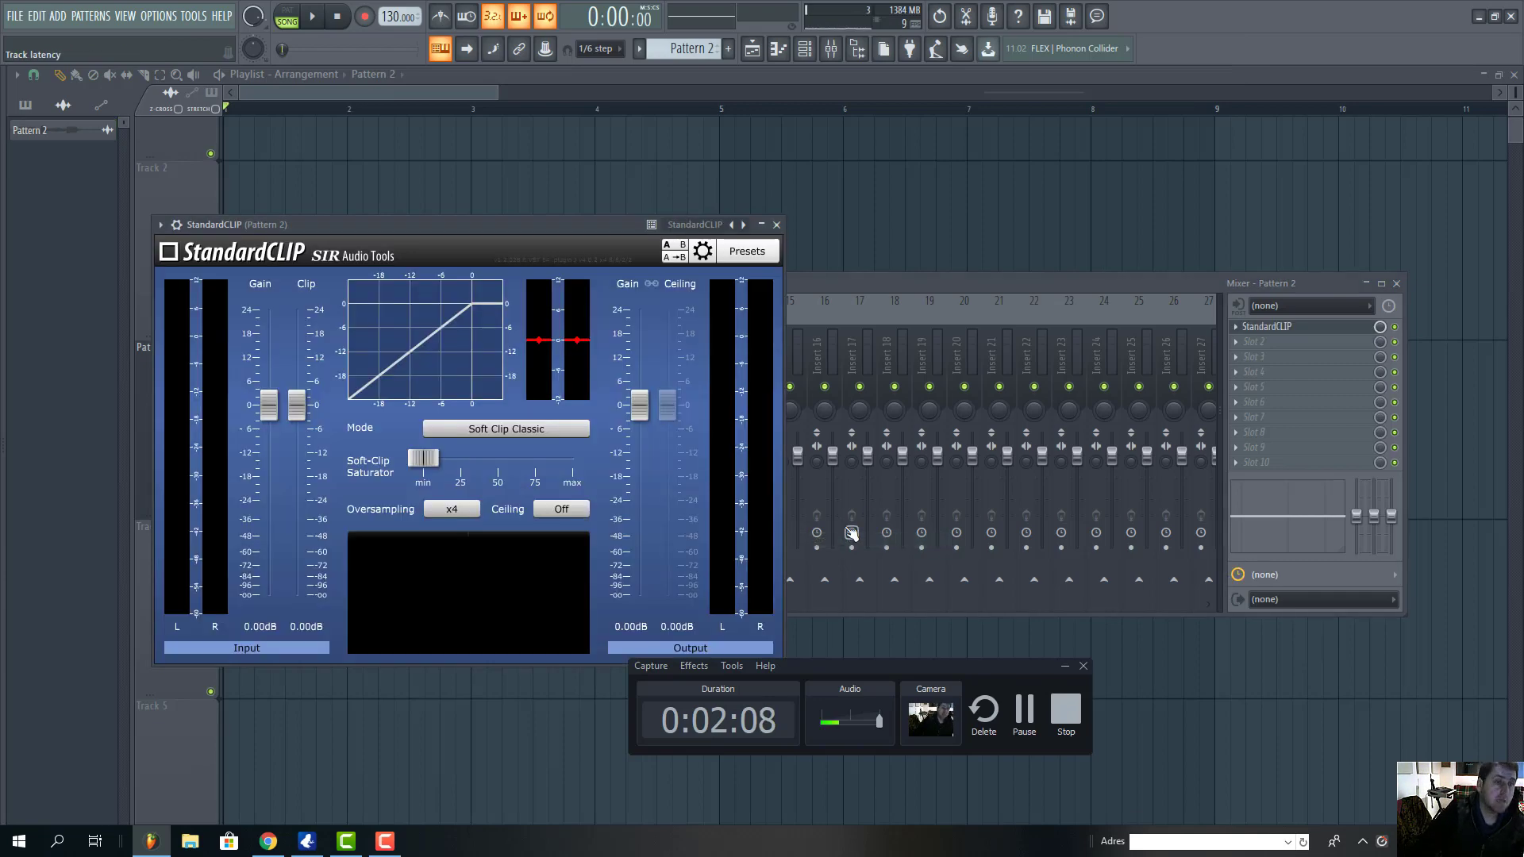
pyautogui.moveTo(545, 225); pyautogui.dragTo(1378, 117)
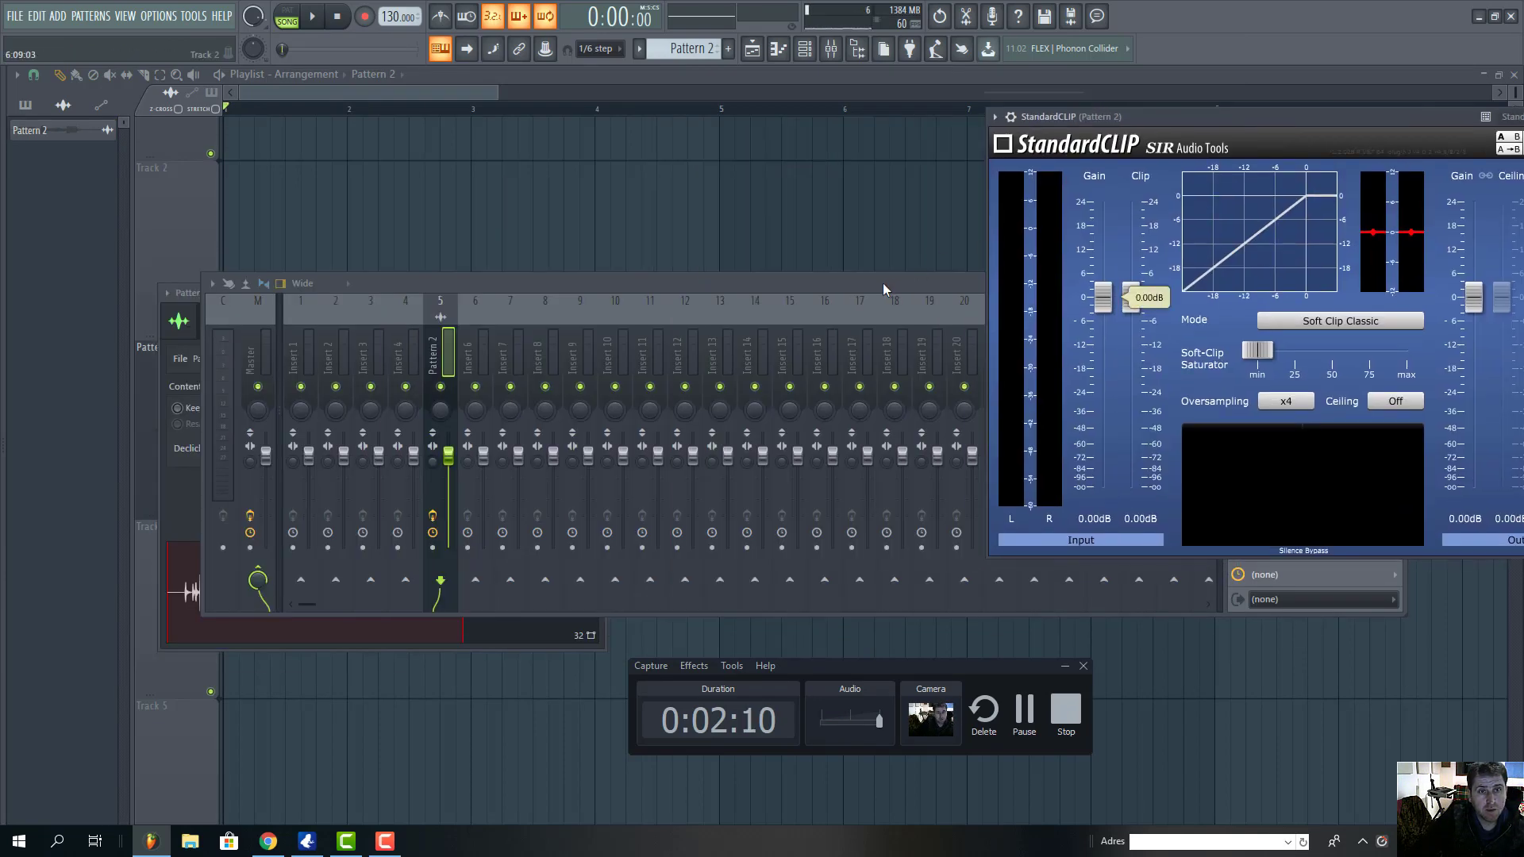
pyautogui.moveTo(883, 284); pyautogui.dragTo(425, 447)
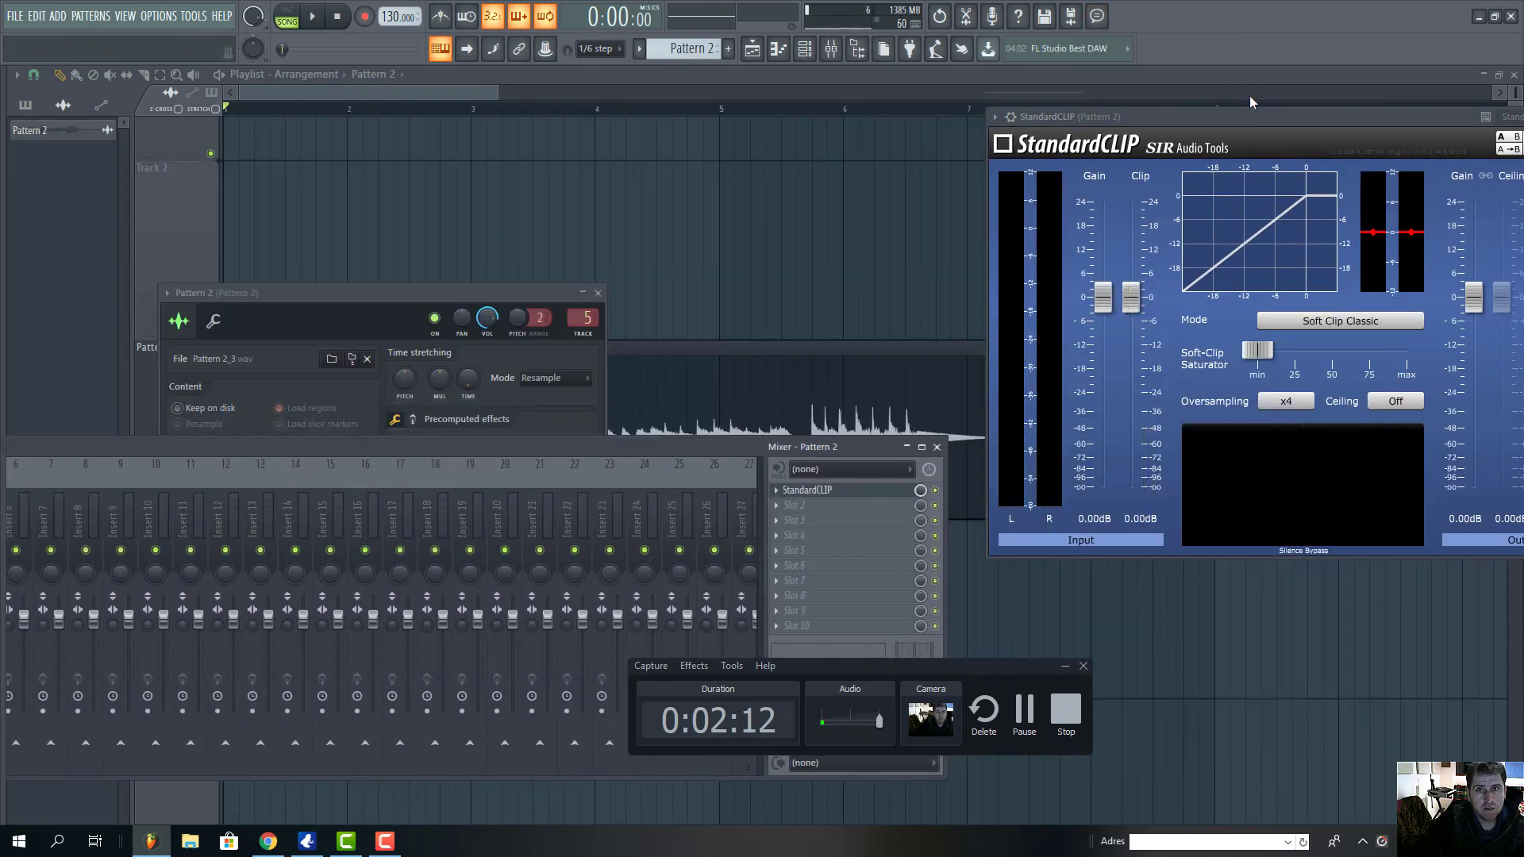
pyautogui.moveTo(1235, 126); pyautogui.dragTo(844, 126)
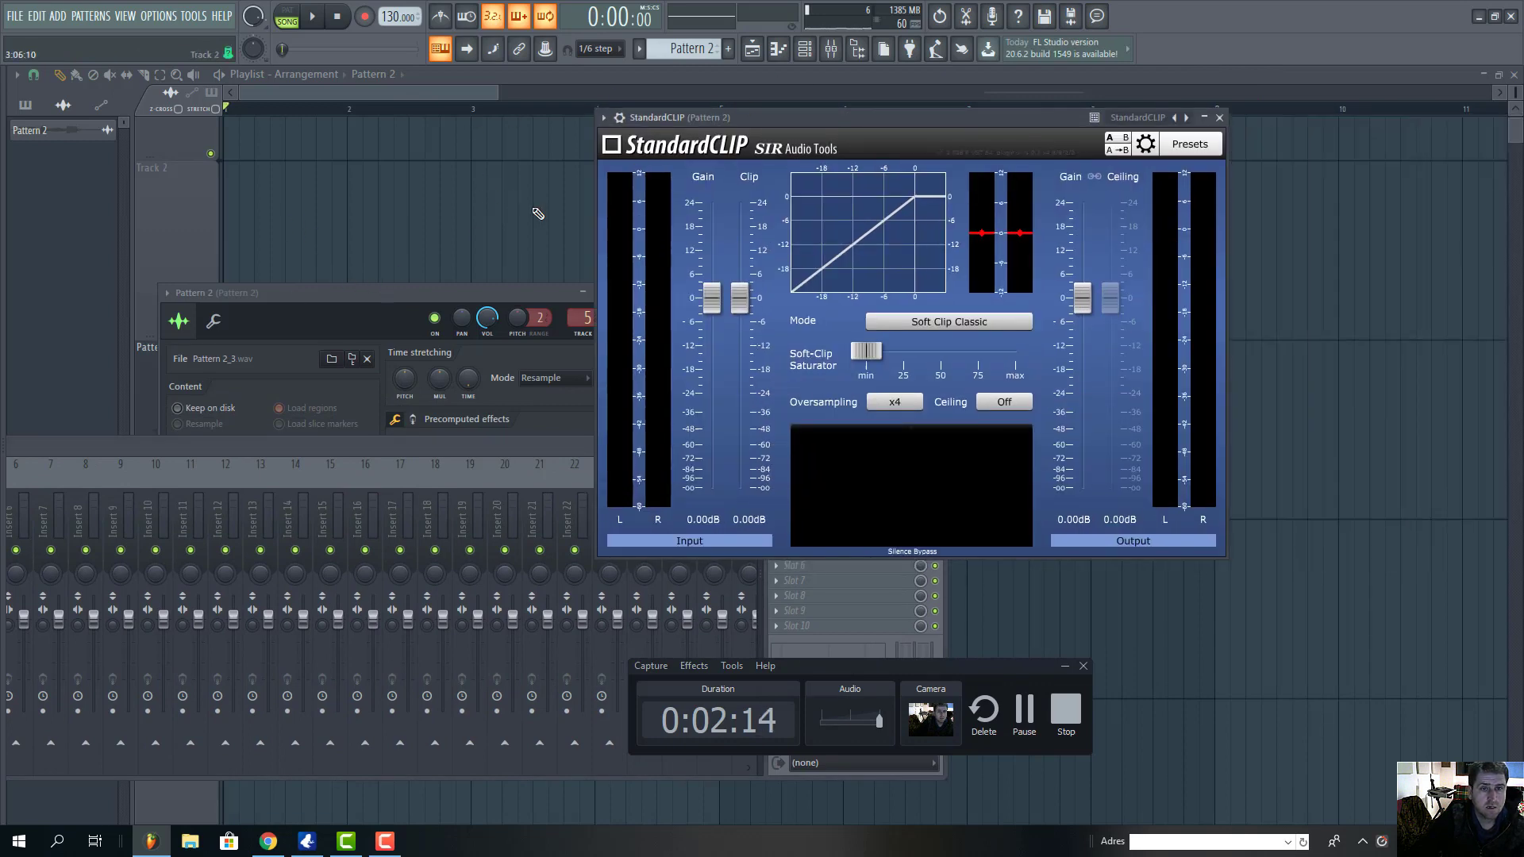
pyautogui.click(895, 401)
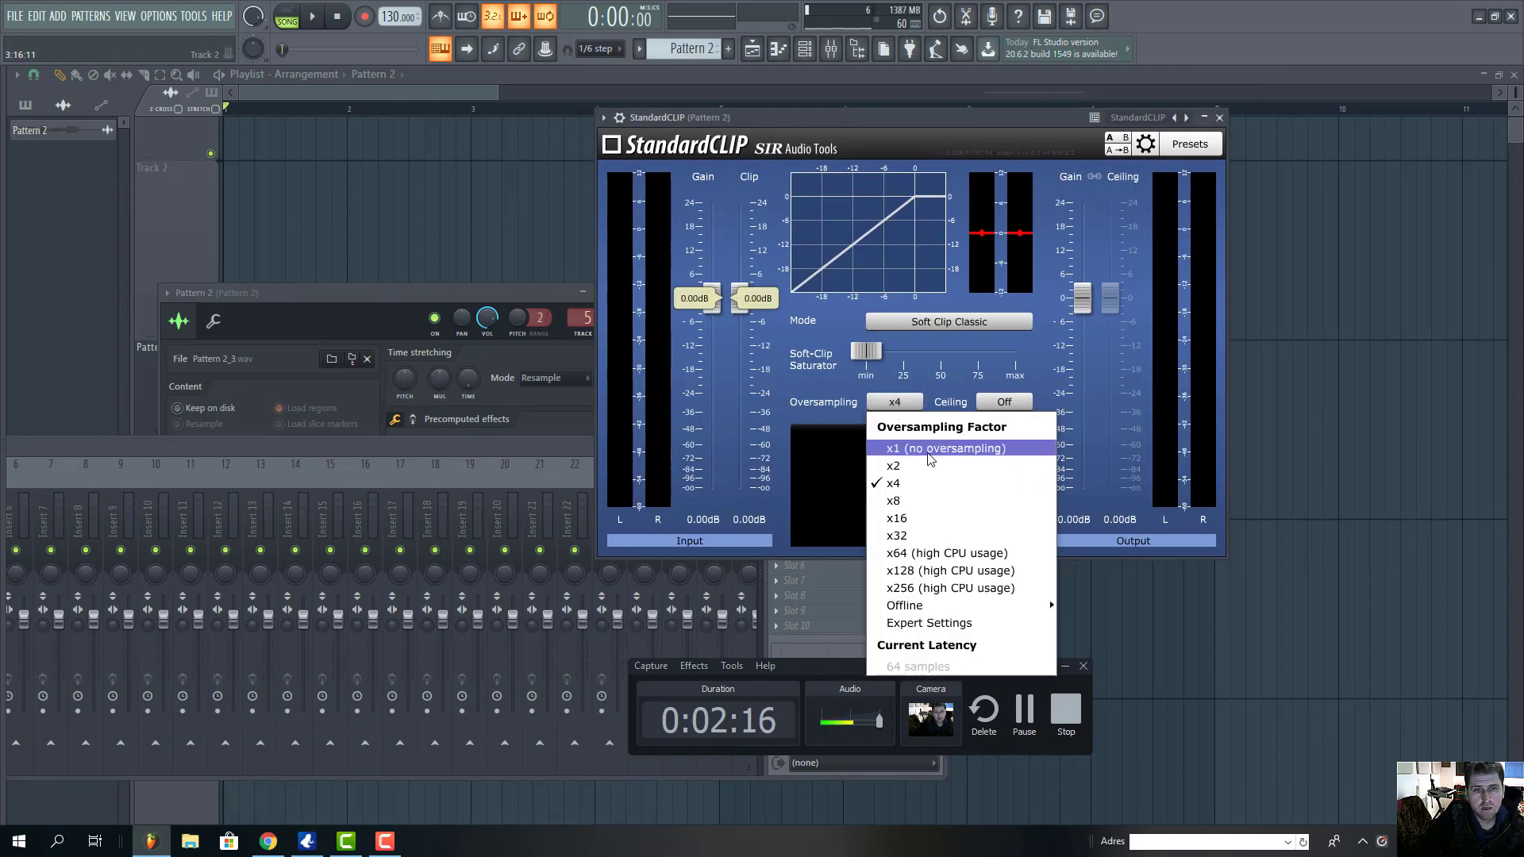
pyautogui.click(929, 501)
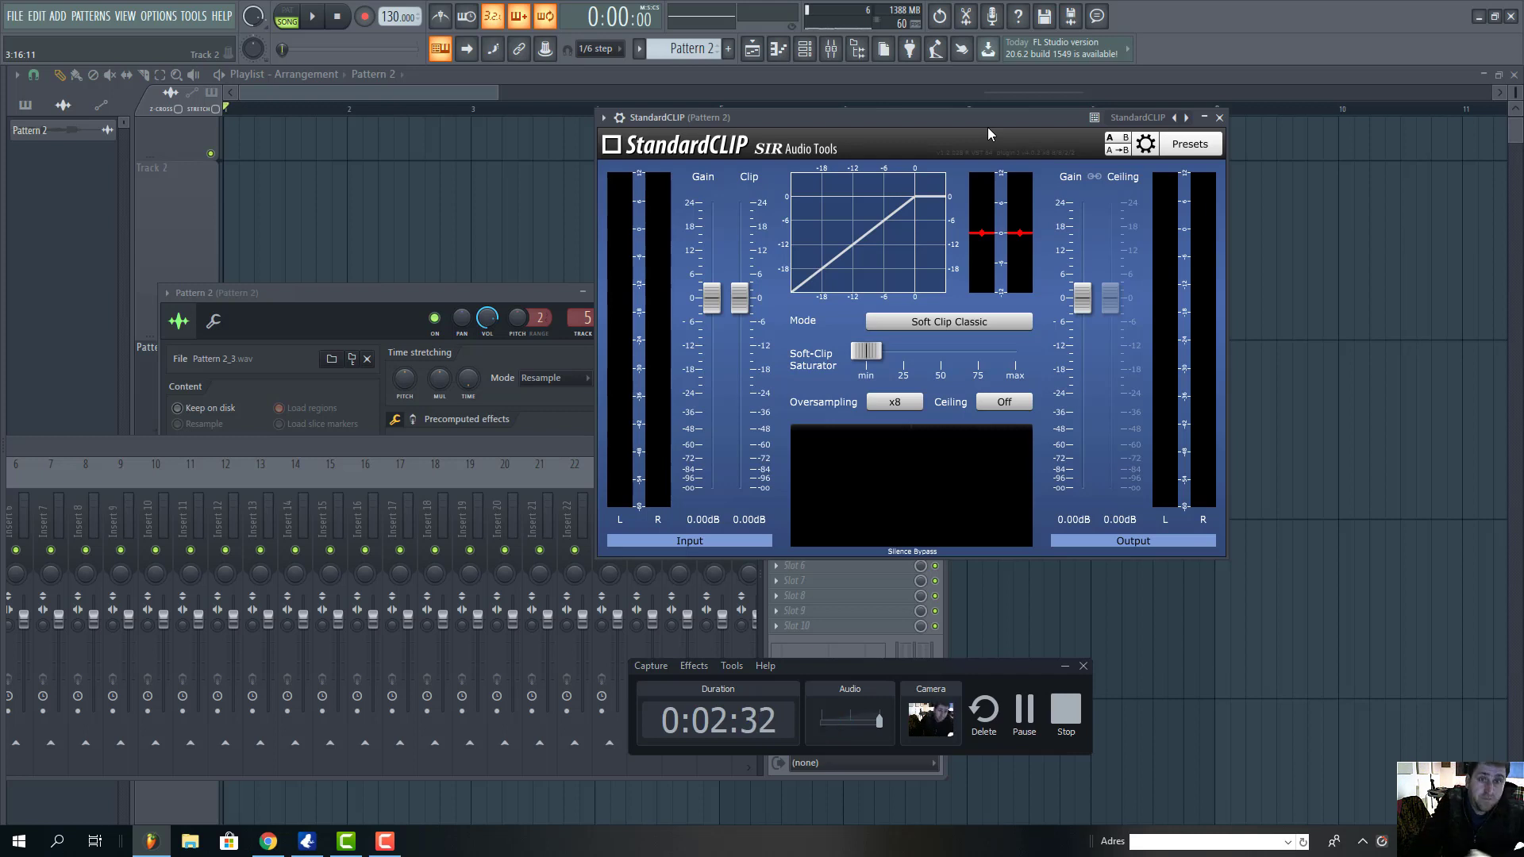
# Step: Play a short part of the drum audio through StandardCLIP and lower its Clip level to -2.00 dB
pyautogui.click(327, 18)
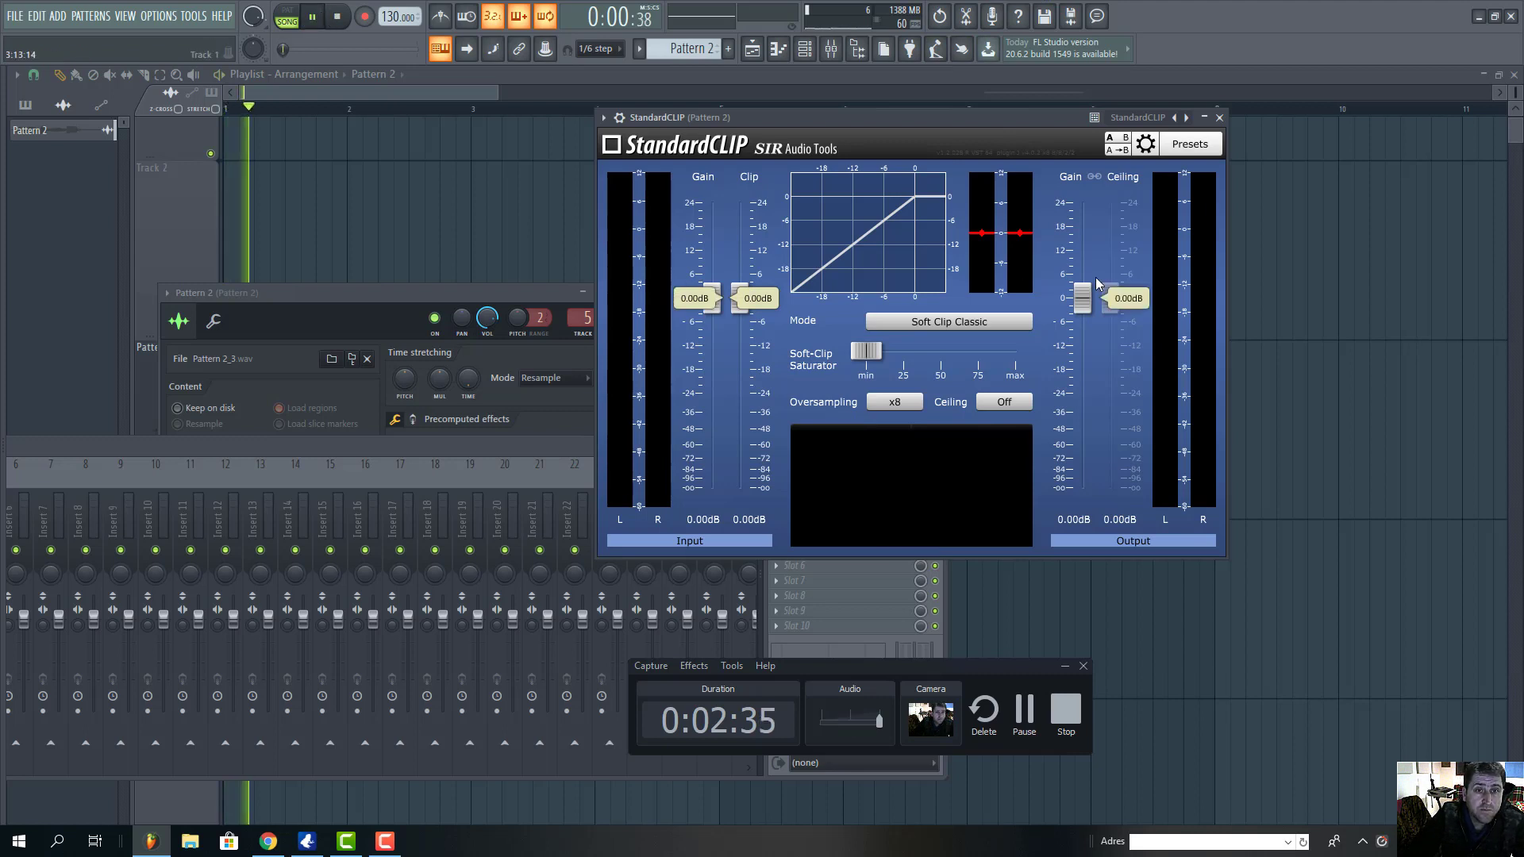
pyautogui.click(312, 17)
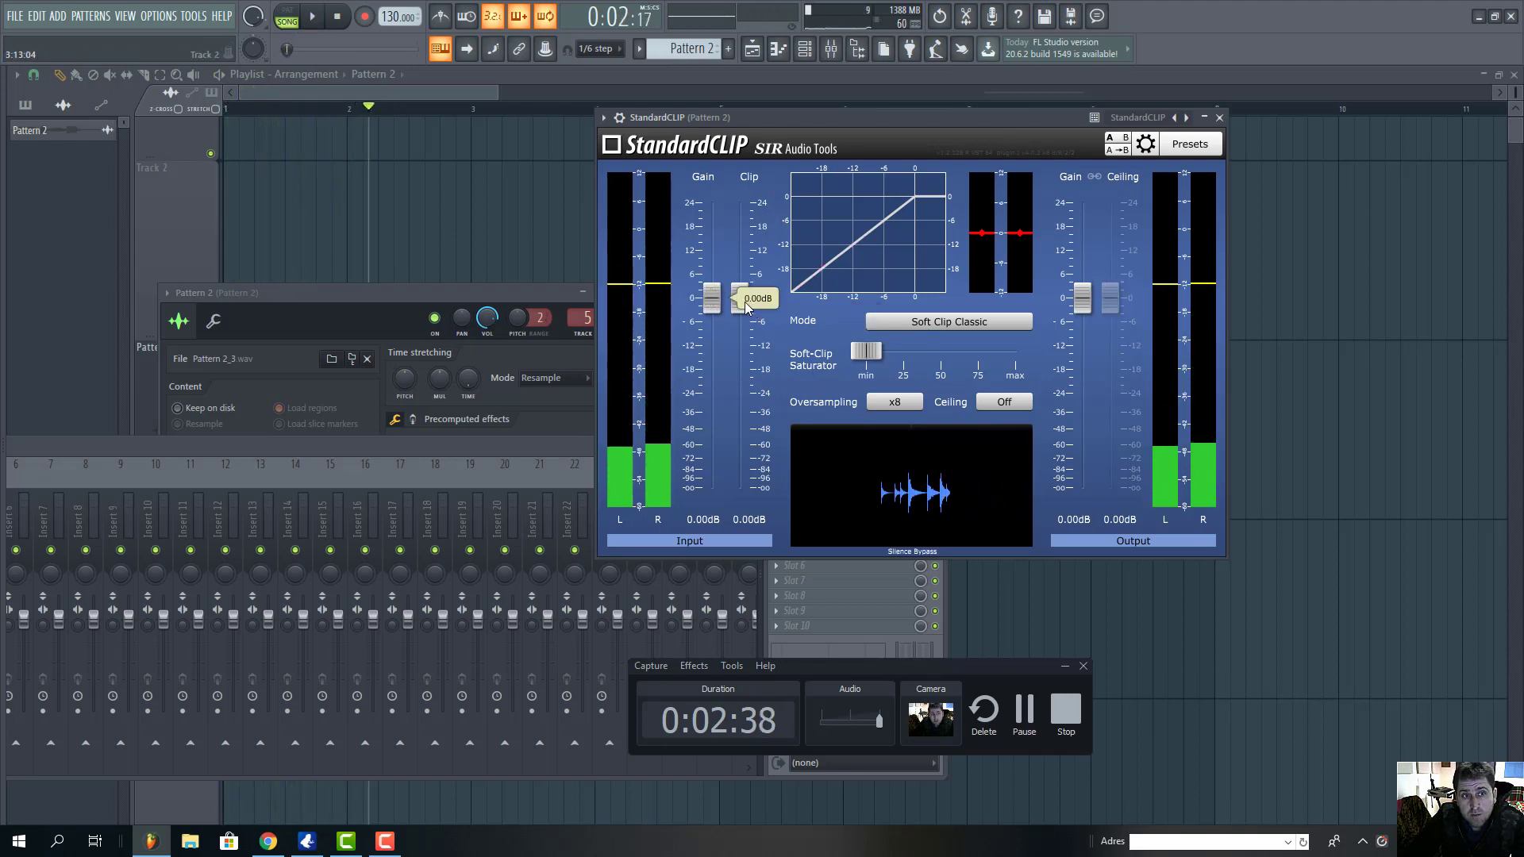
pyautogui.moveTo(746, 308); pyautogui.dragTo(744, 312)
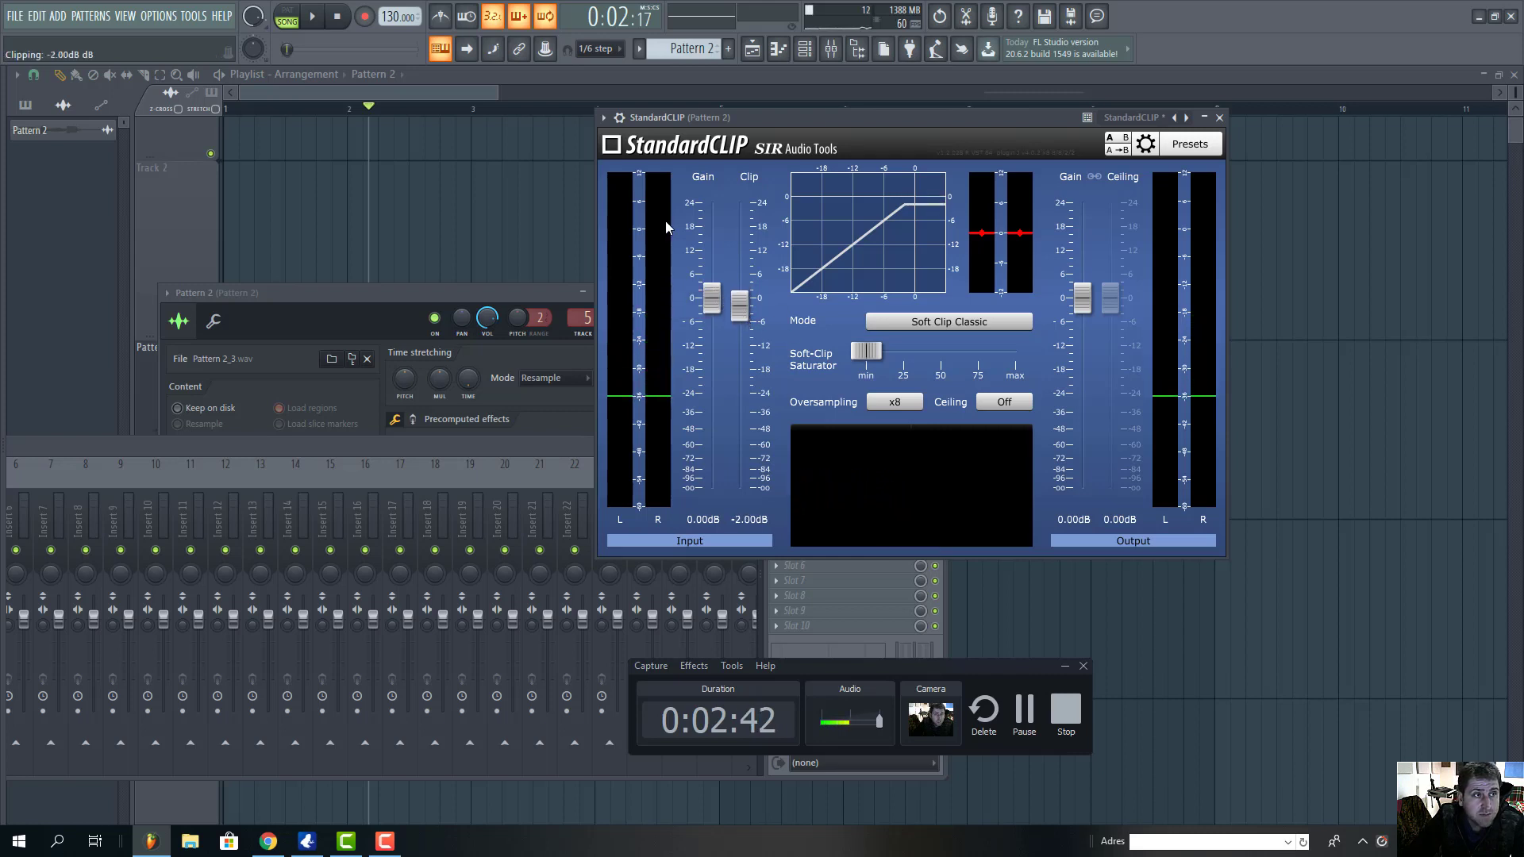
# Step: Play part of the drum audio, lower StandardCLIP's Clip level to -4.20 dB and listen to a short part again
pyautogui.click(320, 17)
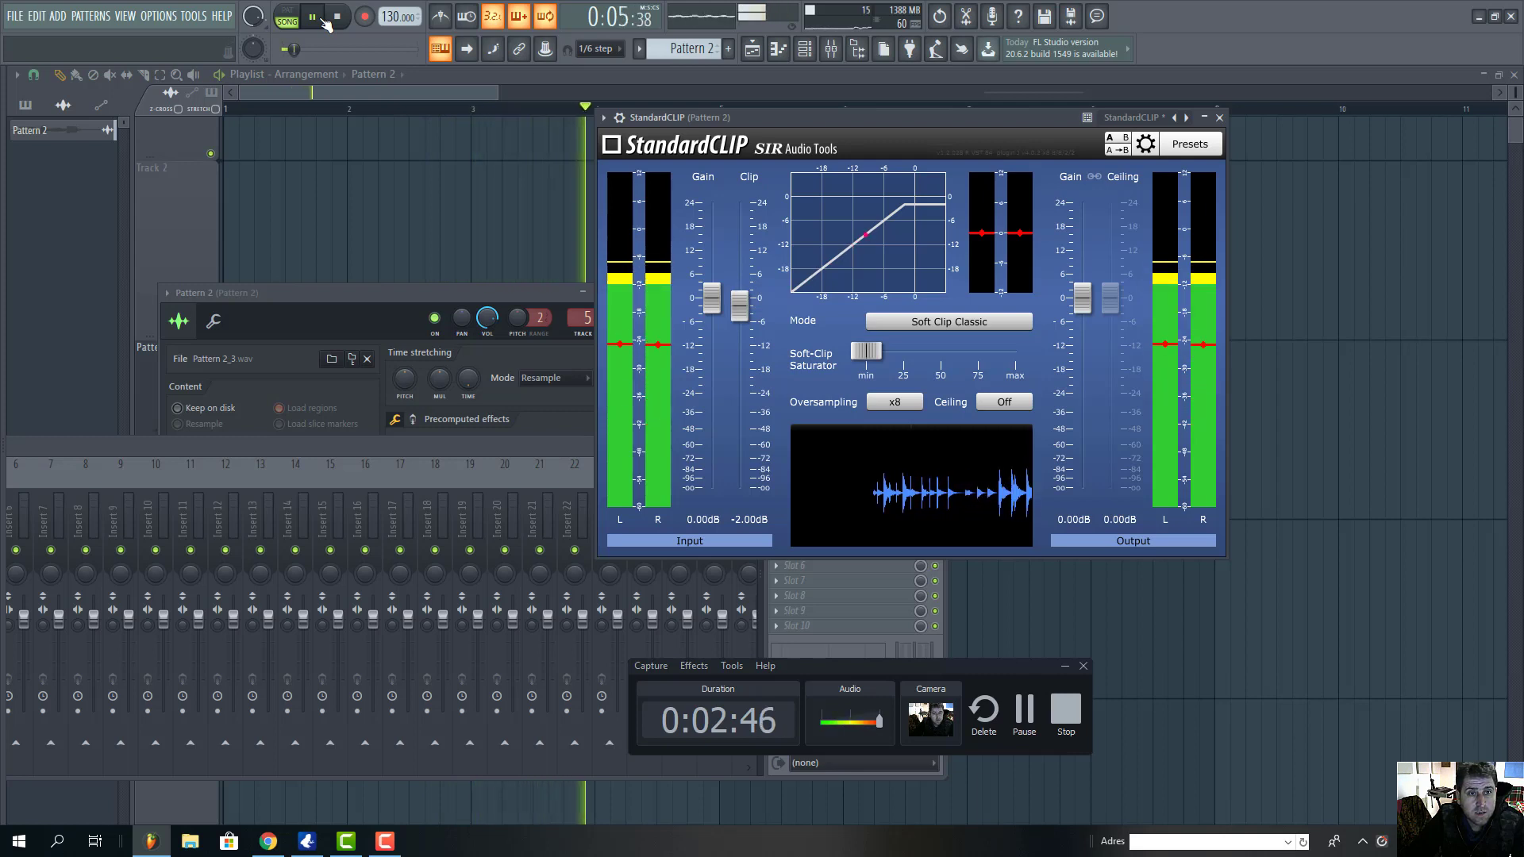
pyautogui.click(316, 17)
pyautogui.moveTo(744, 310); pyautogui.dragTo(745, 319)
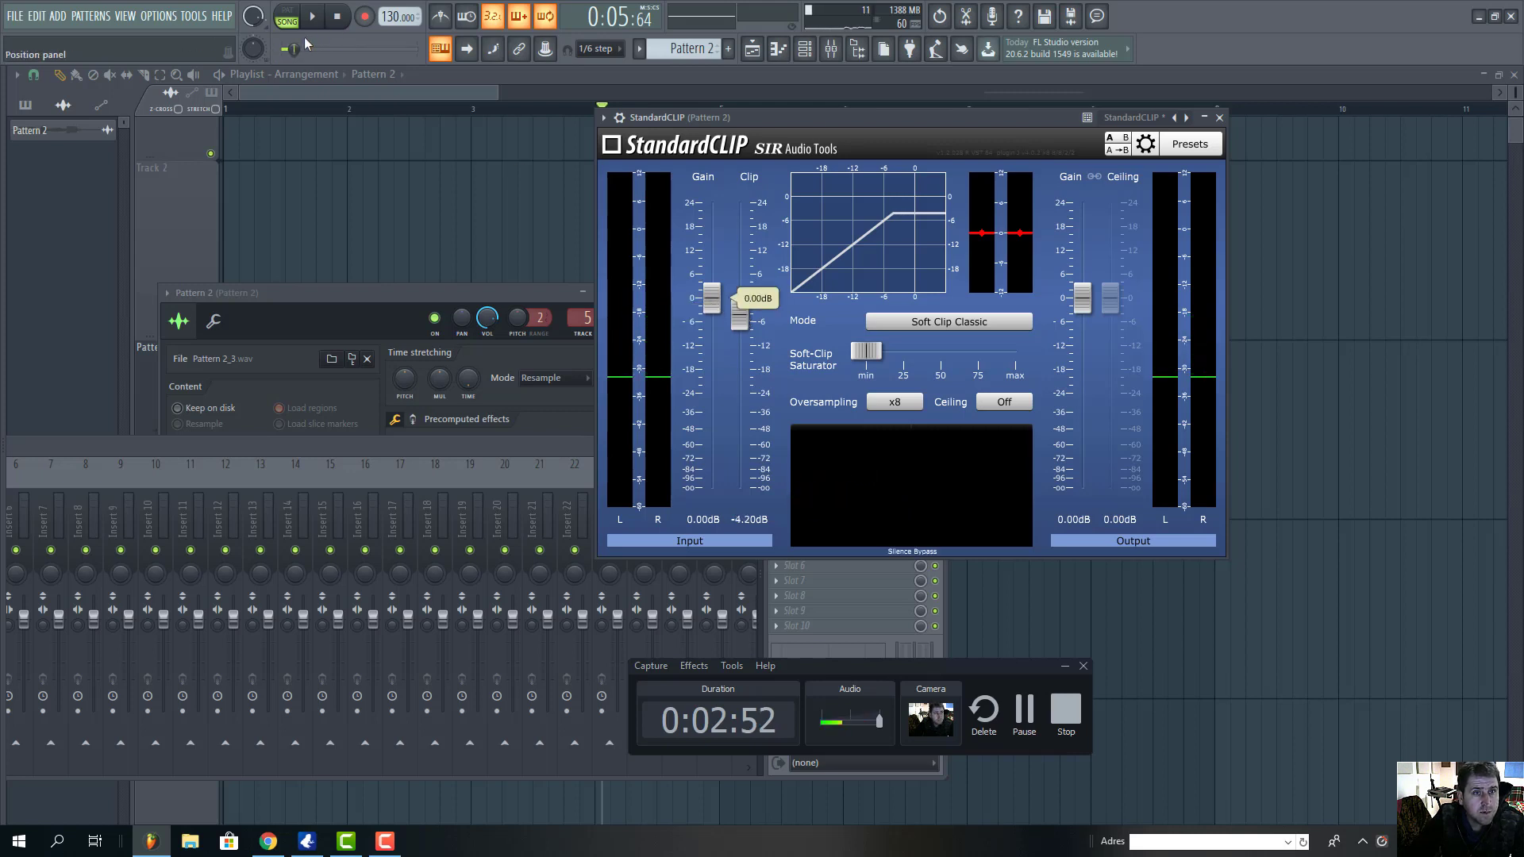
pyautogui.click(318, 16)
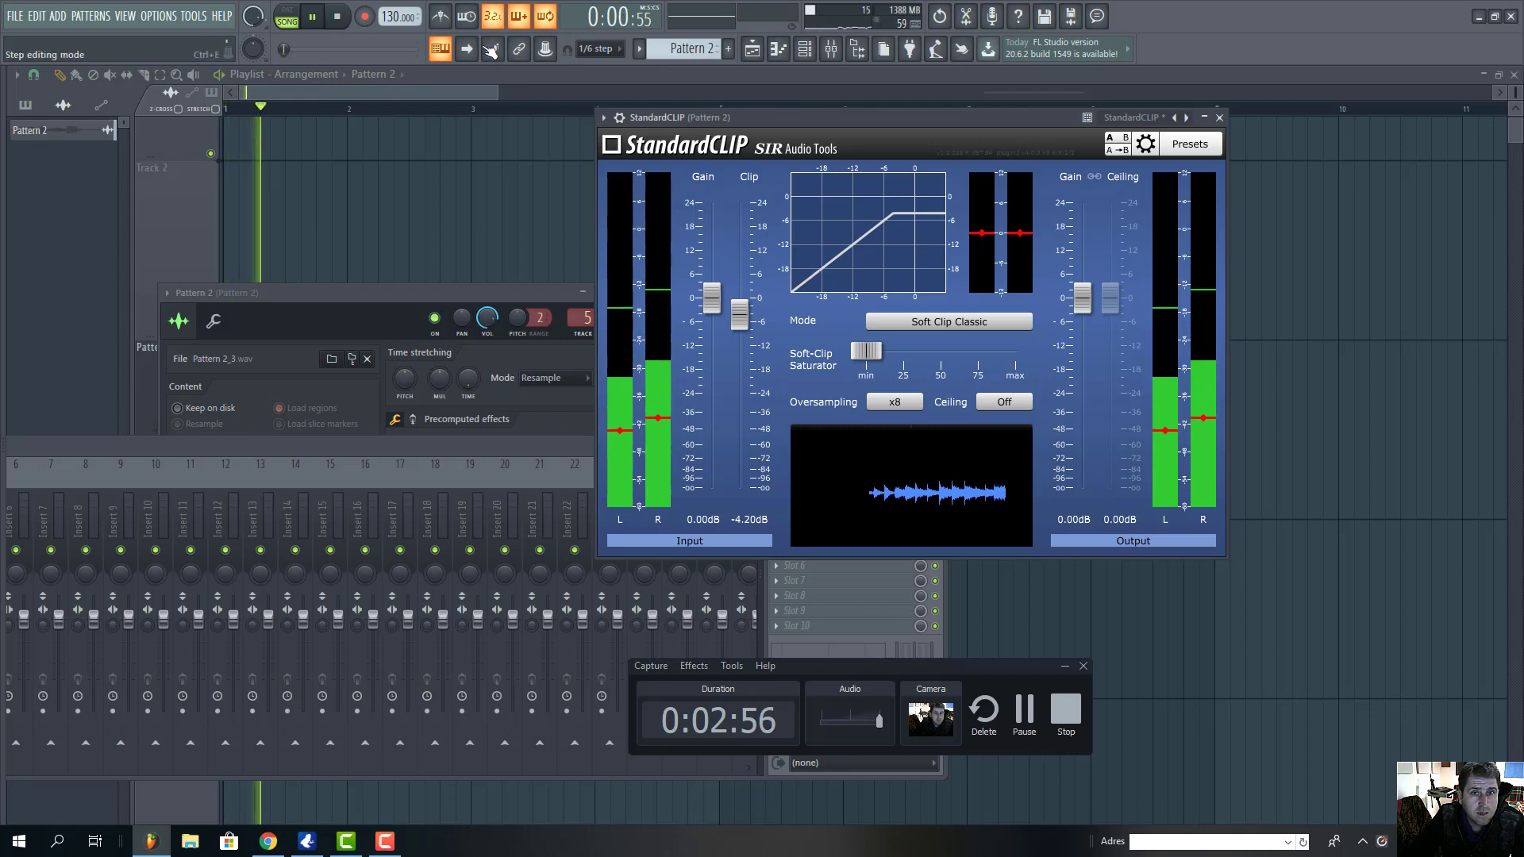
pyautogui.click(337, 17)
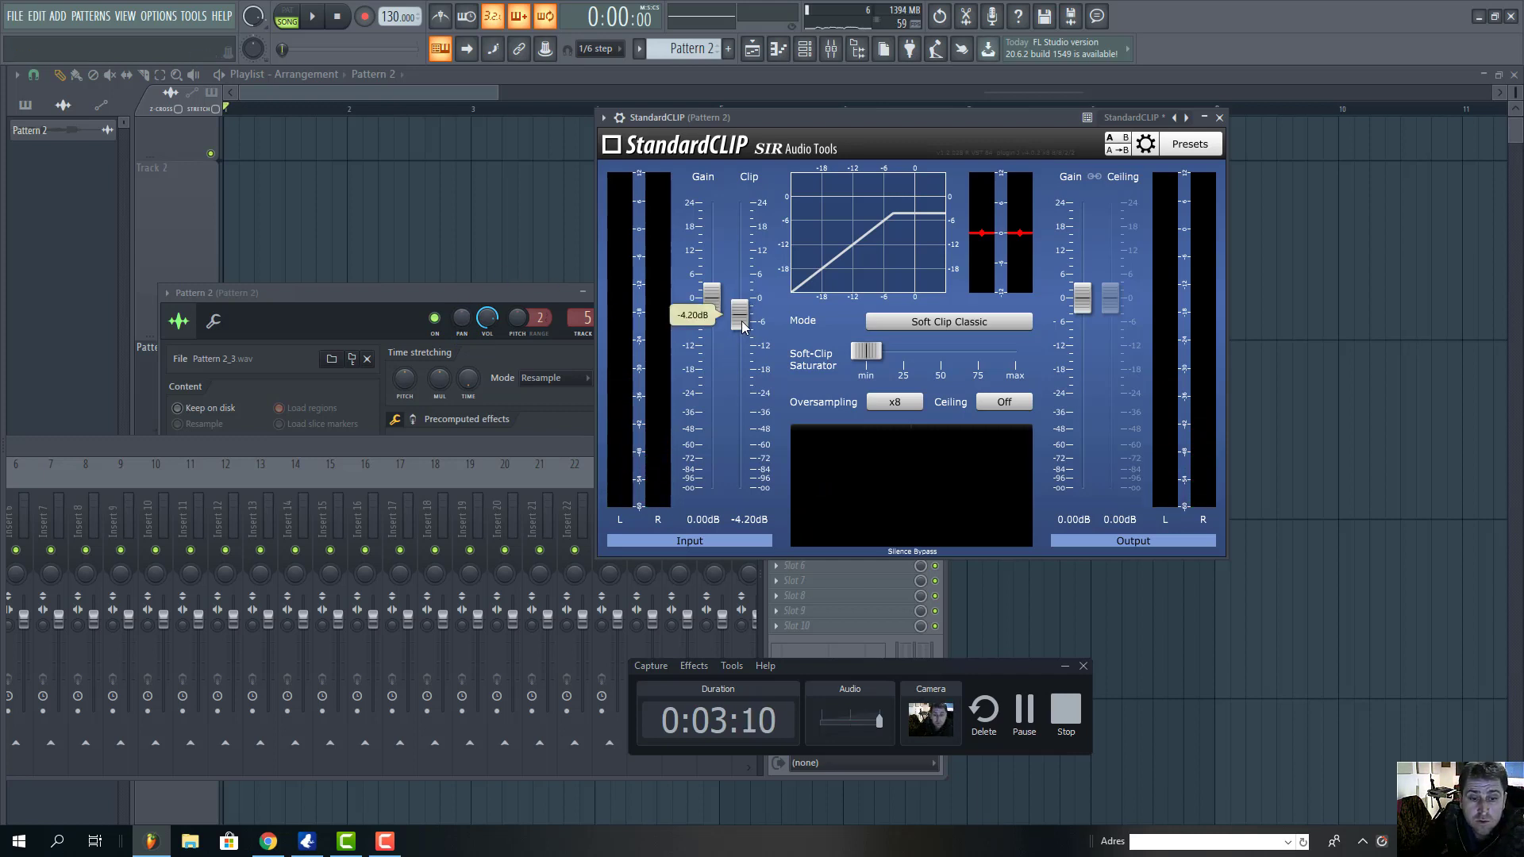
# Step: Lower StandardCLIP's Clip level to -7.00 dB, and during playback pull it further down to -12.20 dB
pyautogui.moveTo(742, 327); pyautogui.dragTo(742, 337)
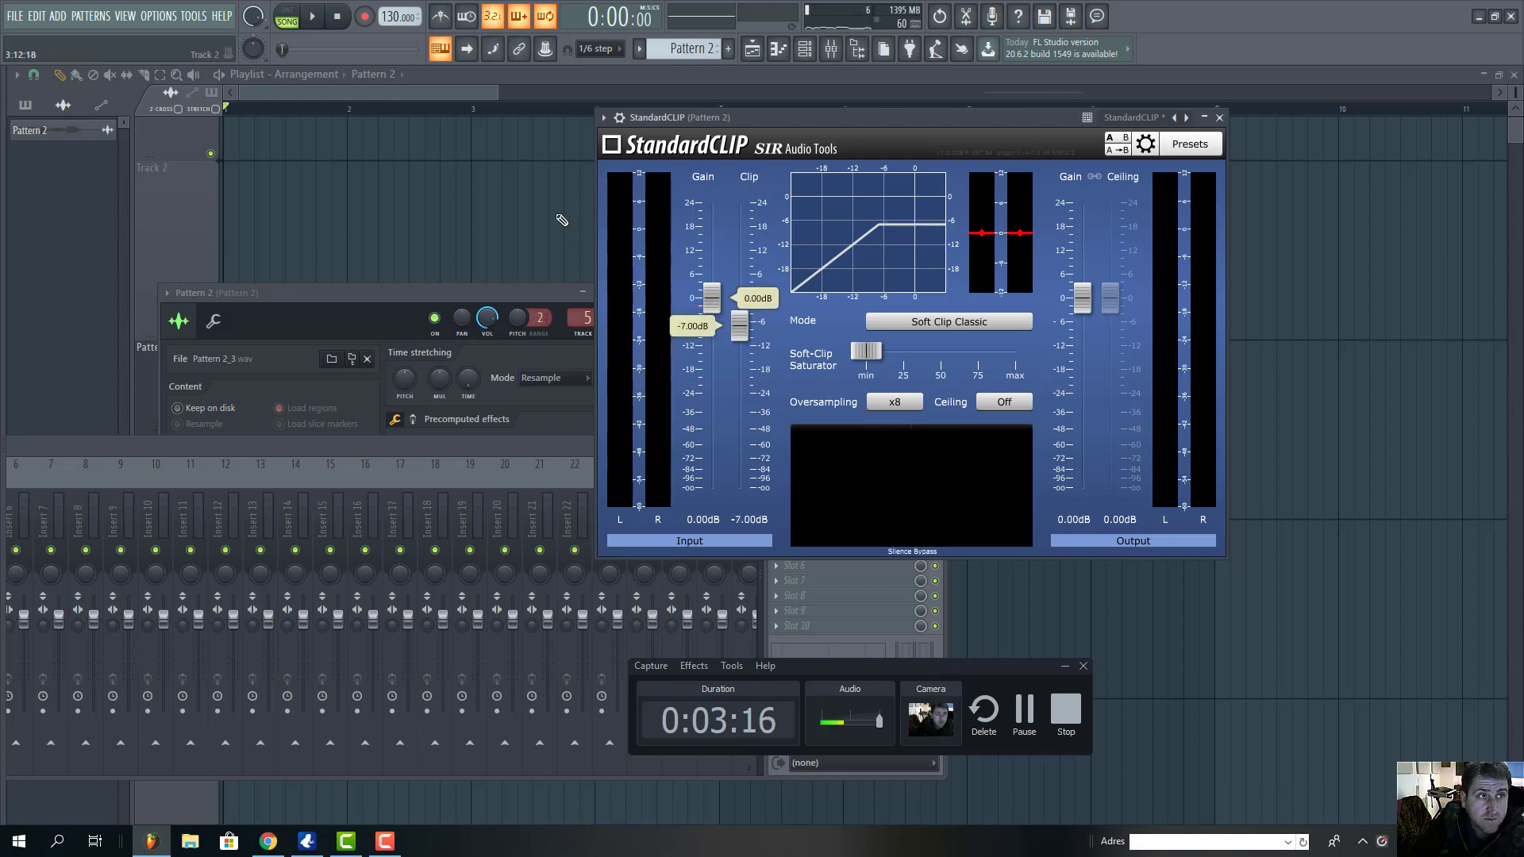
pyautogui.press('space')
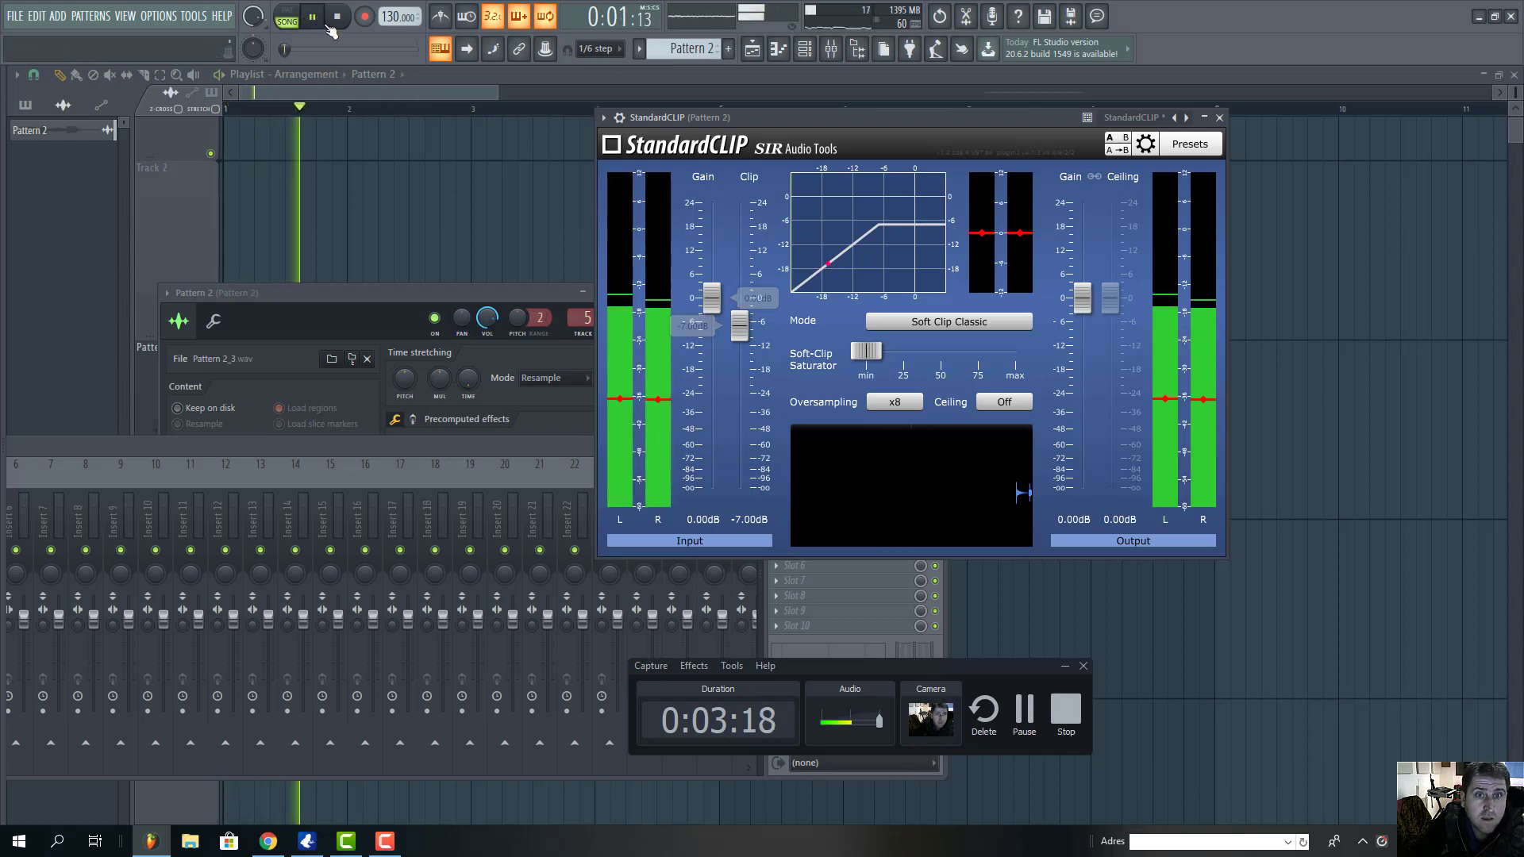
pyautogui.moveTo(745, 329); pyautogui.dragTo(746, 354)
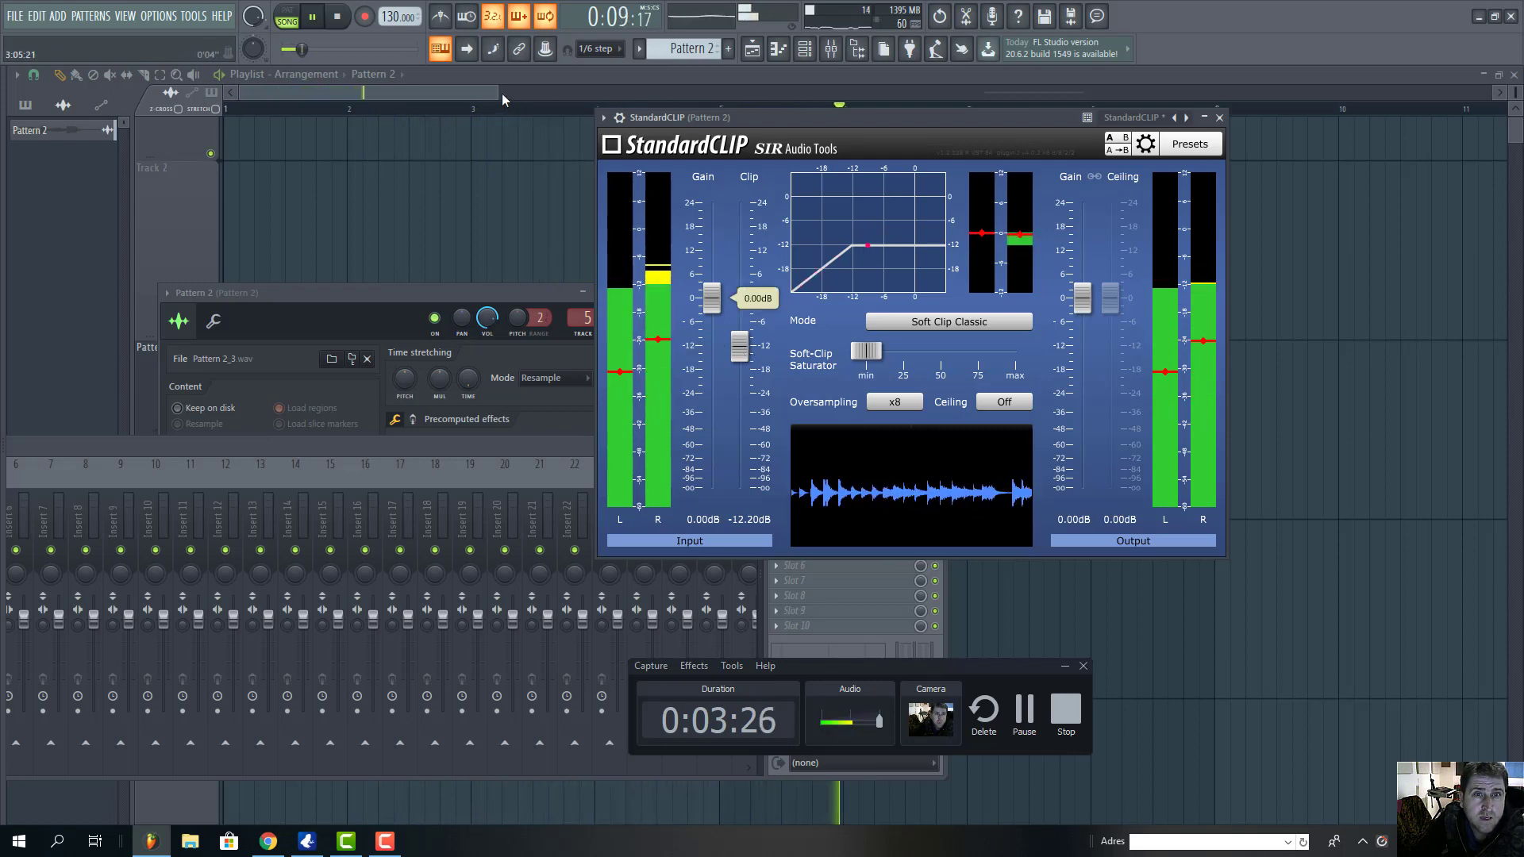
pyautogui.press('space')
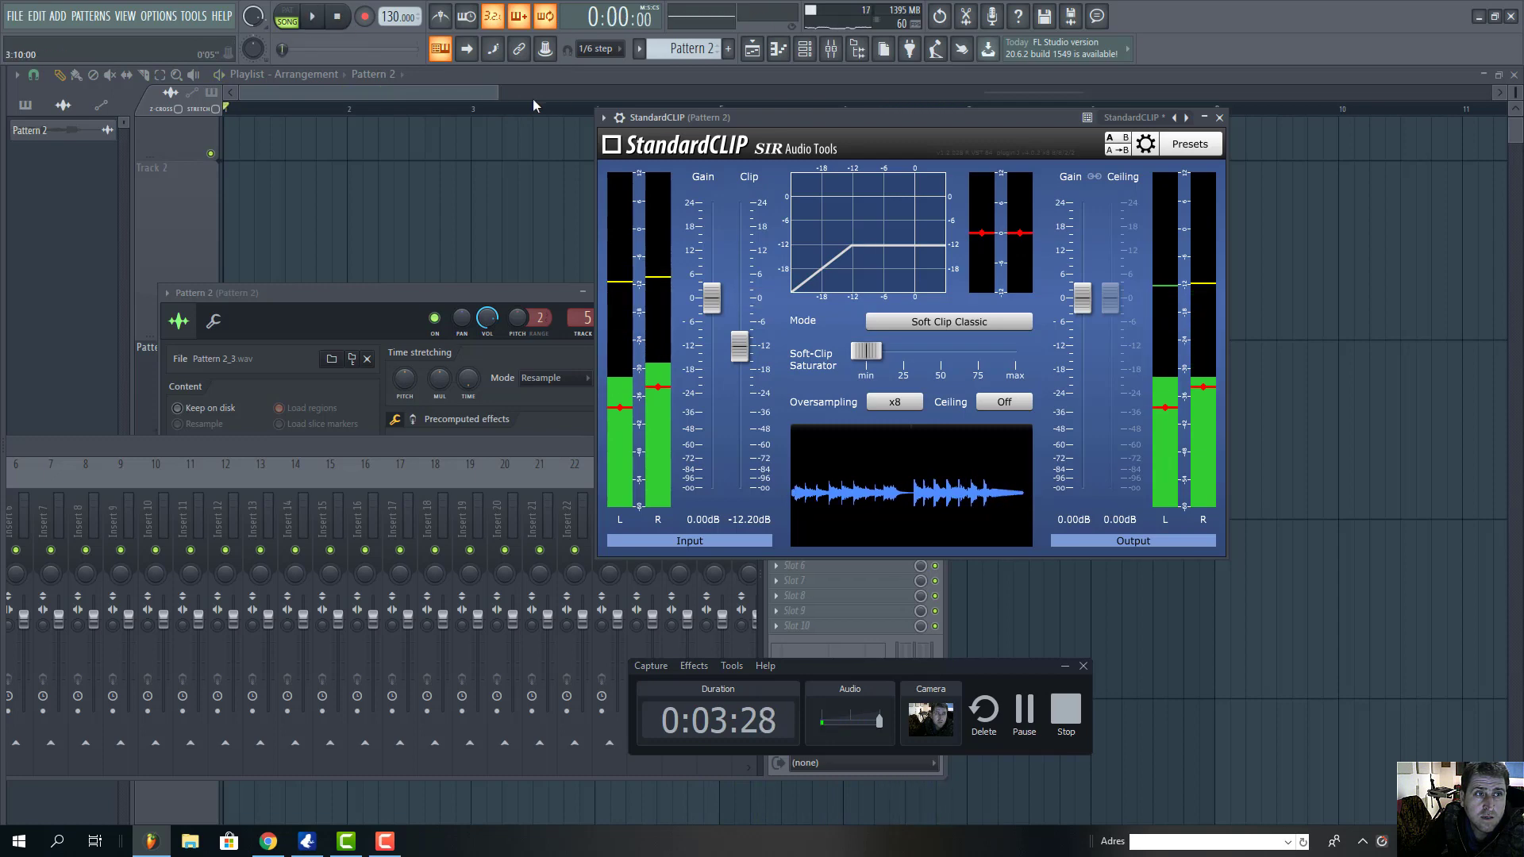
pyautogui.moveTo(500, 93); pyautogui.dragTo(704, 93)
pyautogui.moveTo(1024, 93); pyautogui.dragTo(1037, 93)
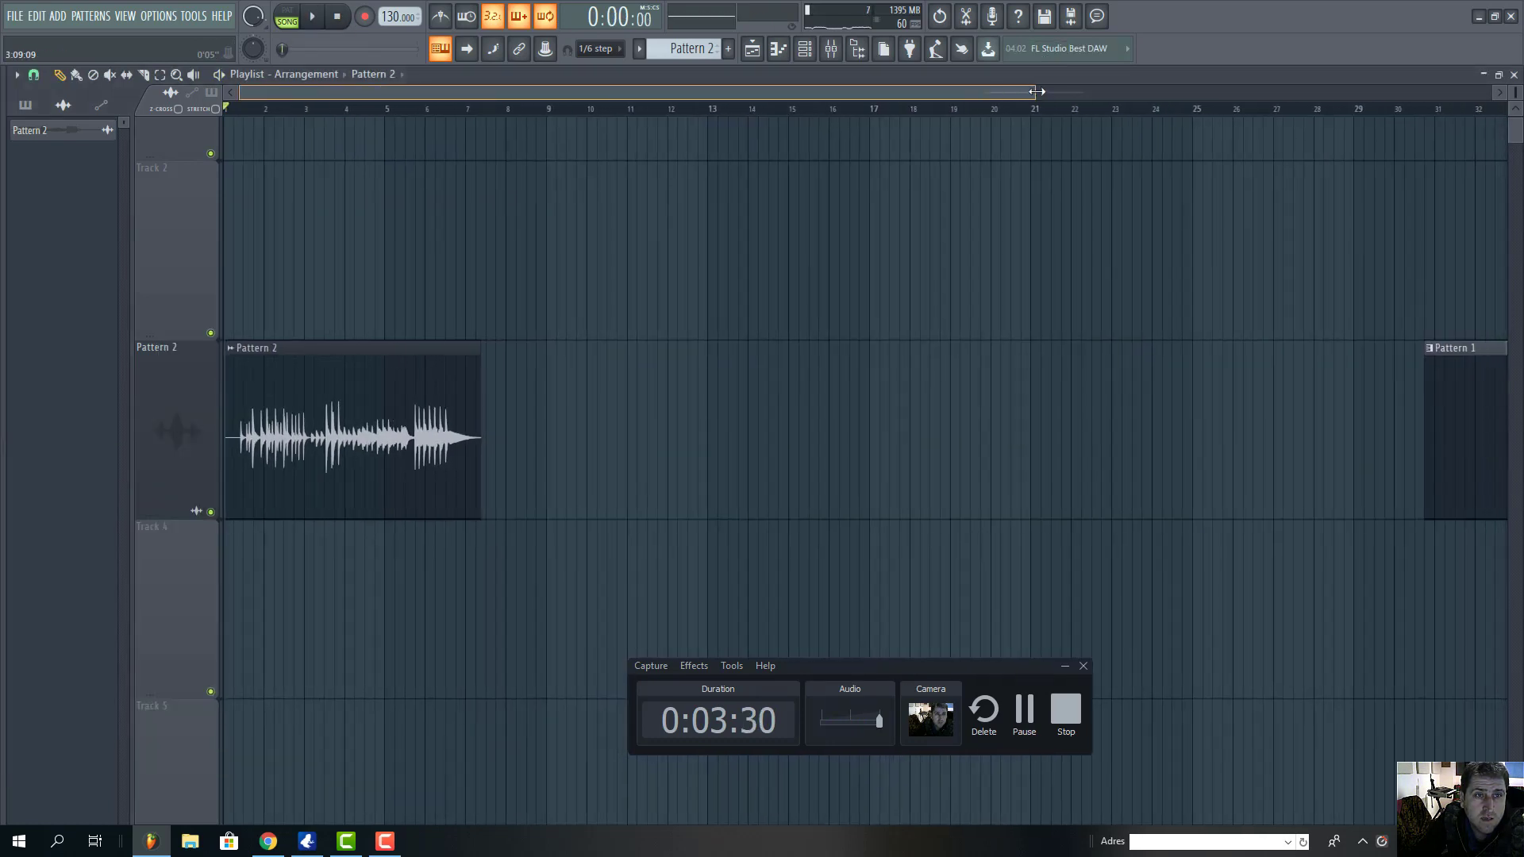
pyautogui.click(831, 48)
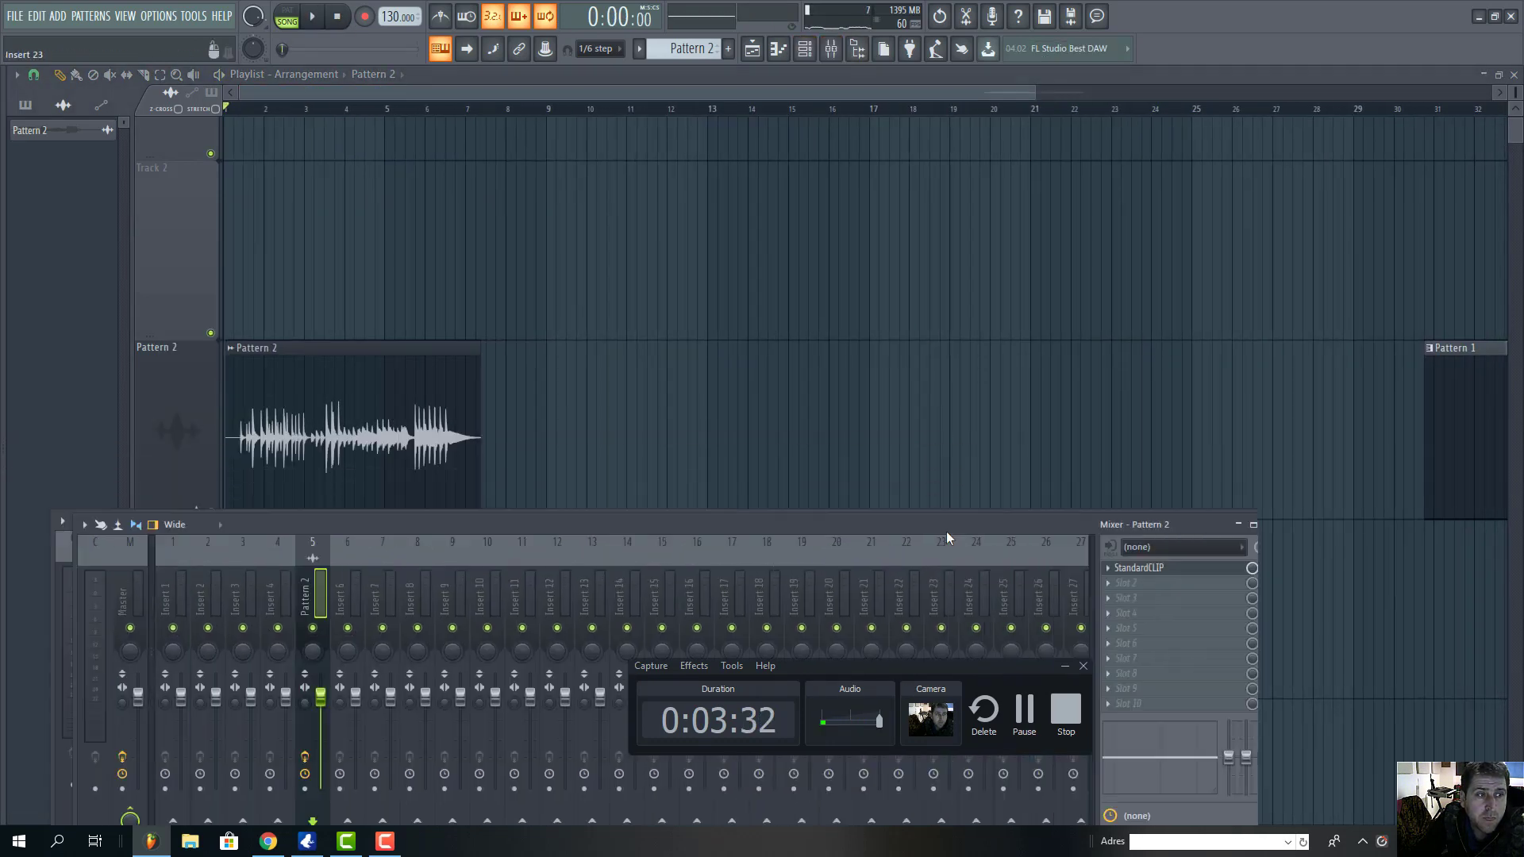
pyautogui.press('F9')
pyautogui.click(15, 16)
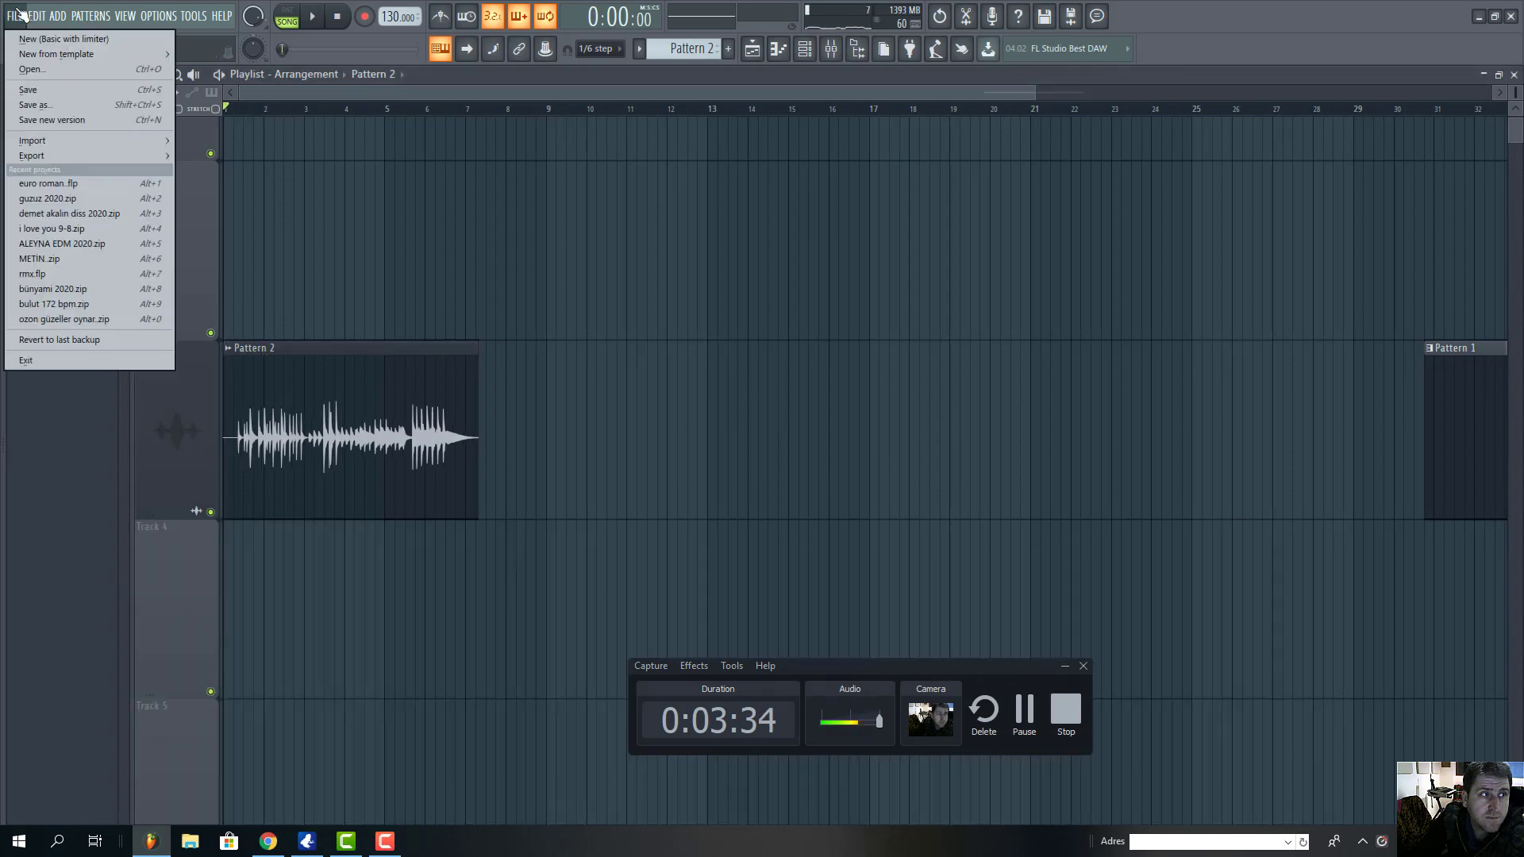
pyautogui.click(32, 30)
pyautogui.click(839, 463)
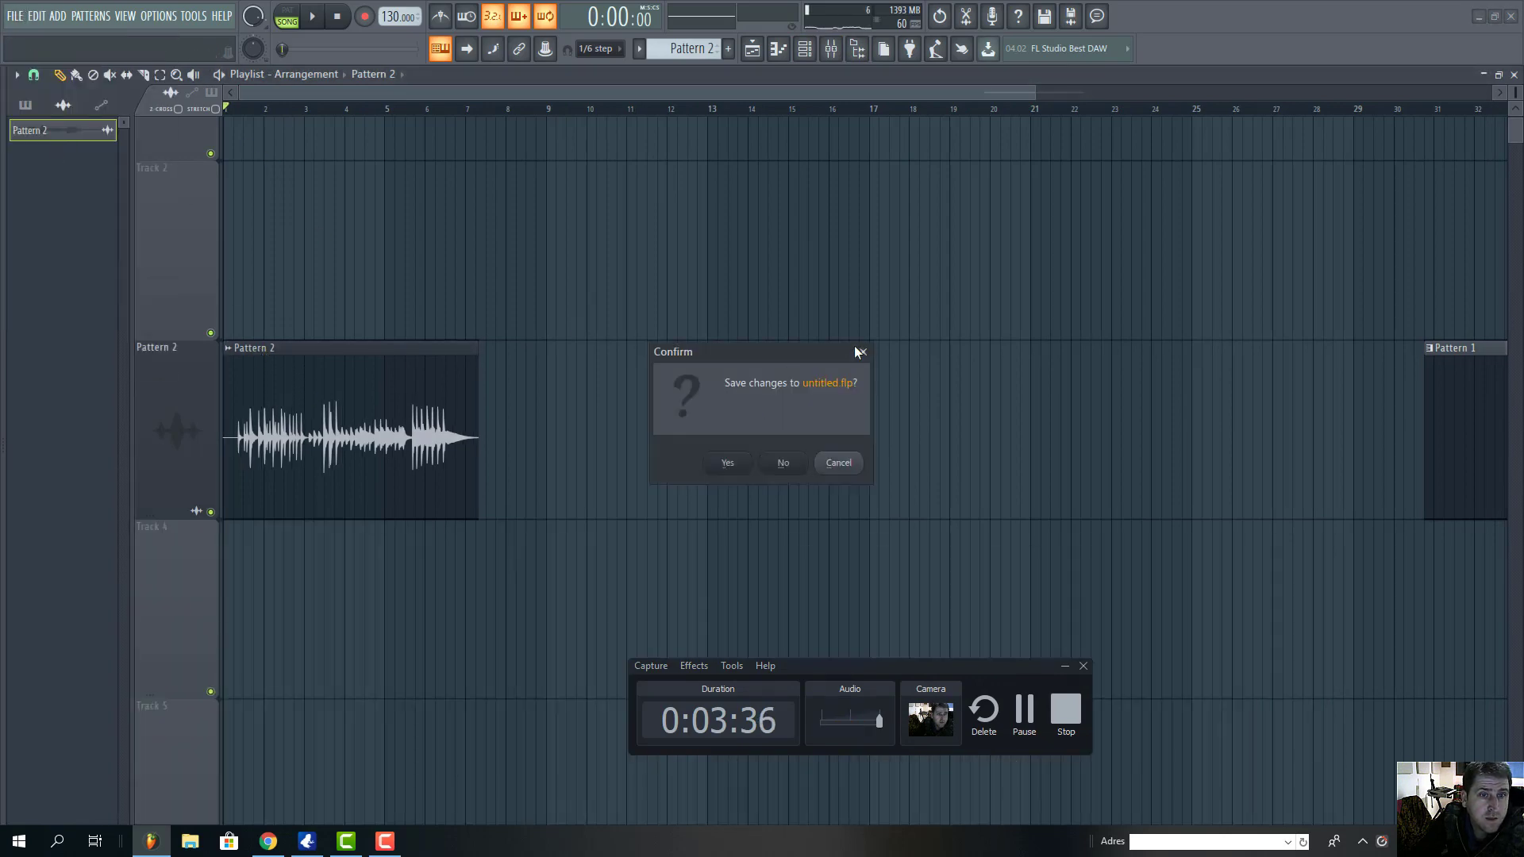
pyautogui.click(861, 351)
# Step: Export the song as a WAV file named 111 to the desktop (Masaüstü) and render it
pyautogui.click(14, 16)
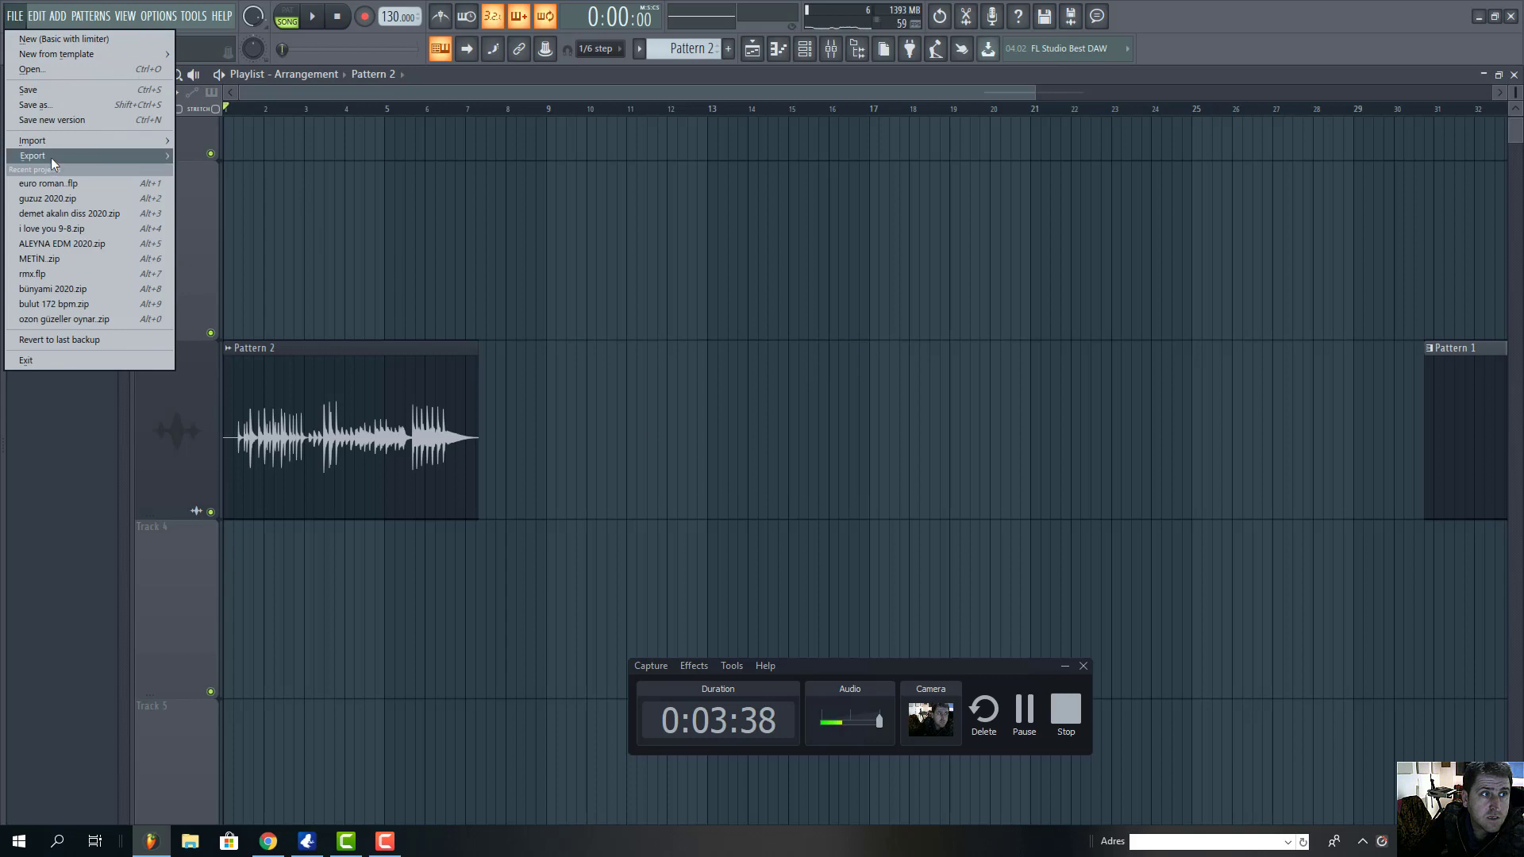
pyautogui.moveTo(53, 159)
pyautogui.click(203, 158)
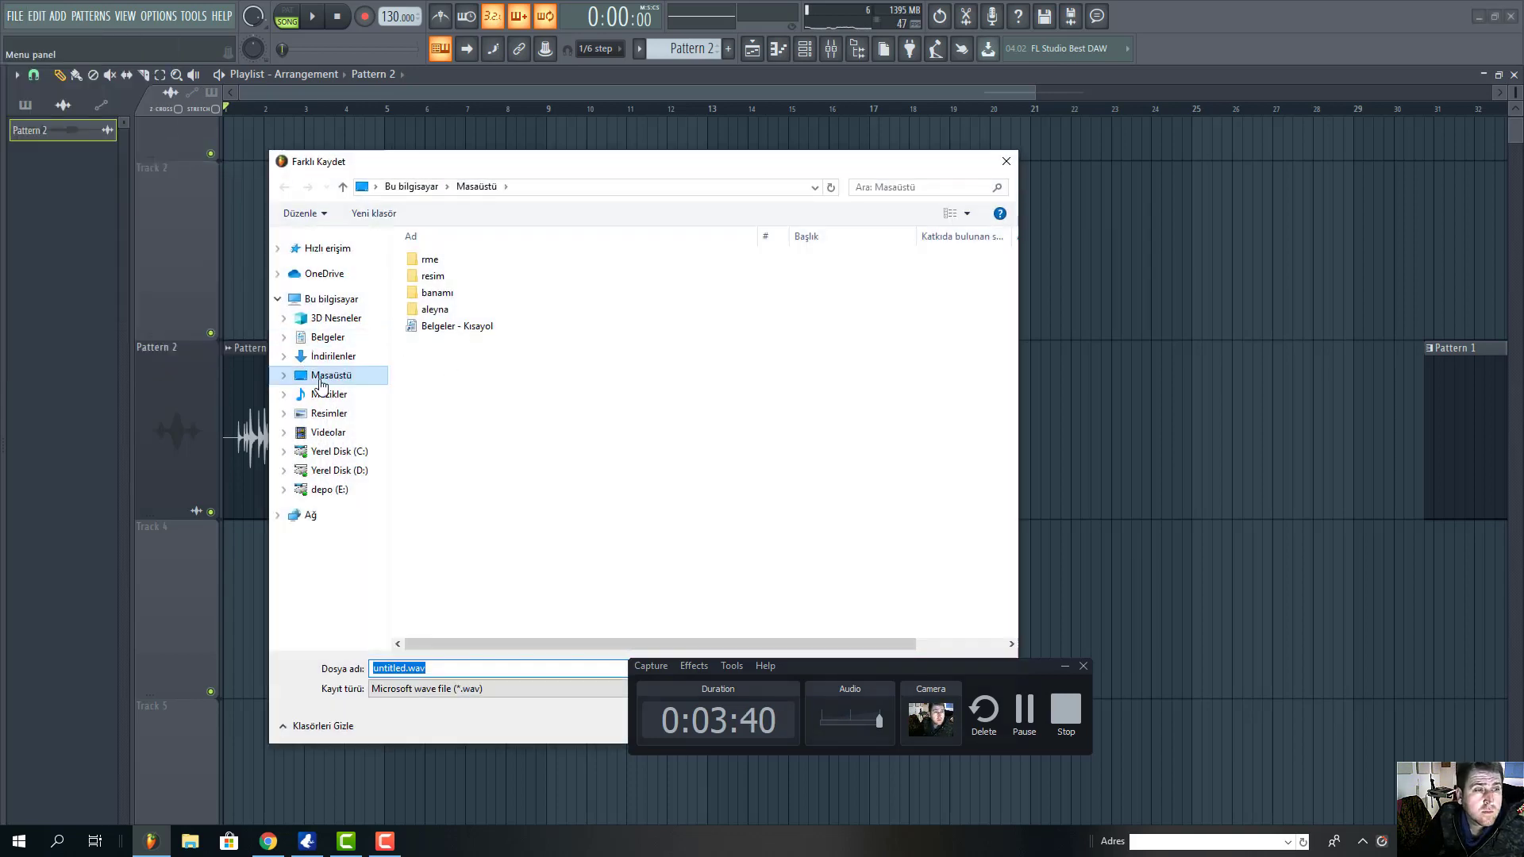
pyautogui.click(321, 384)
pyautogui.click(469, 671)
pyautogui.write('111')
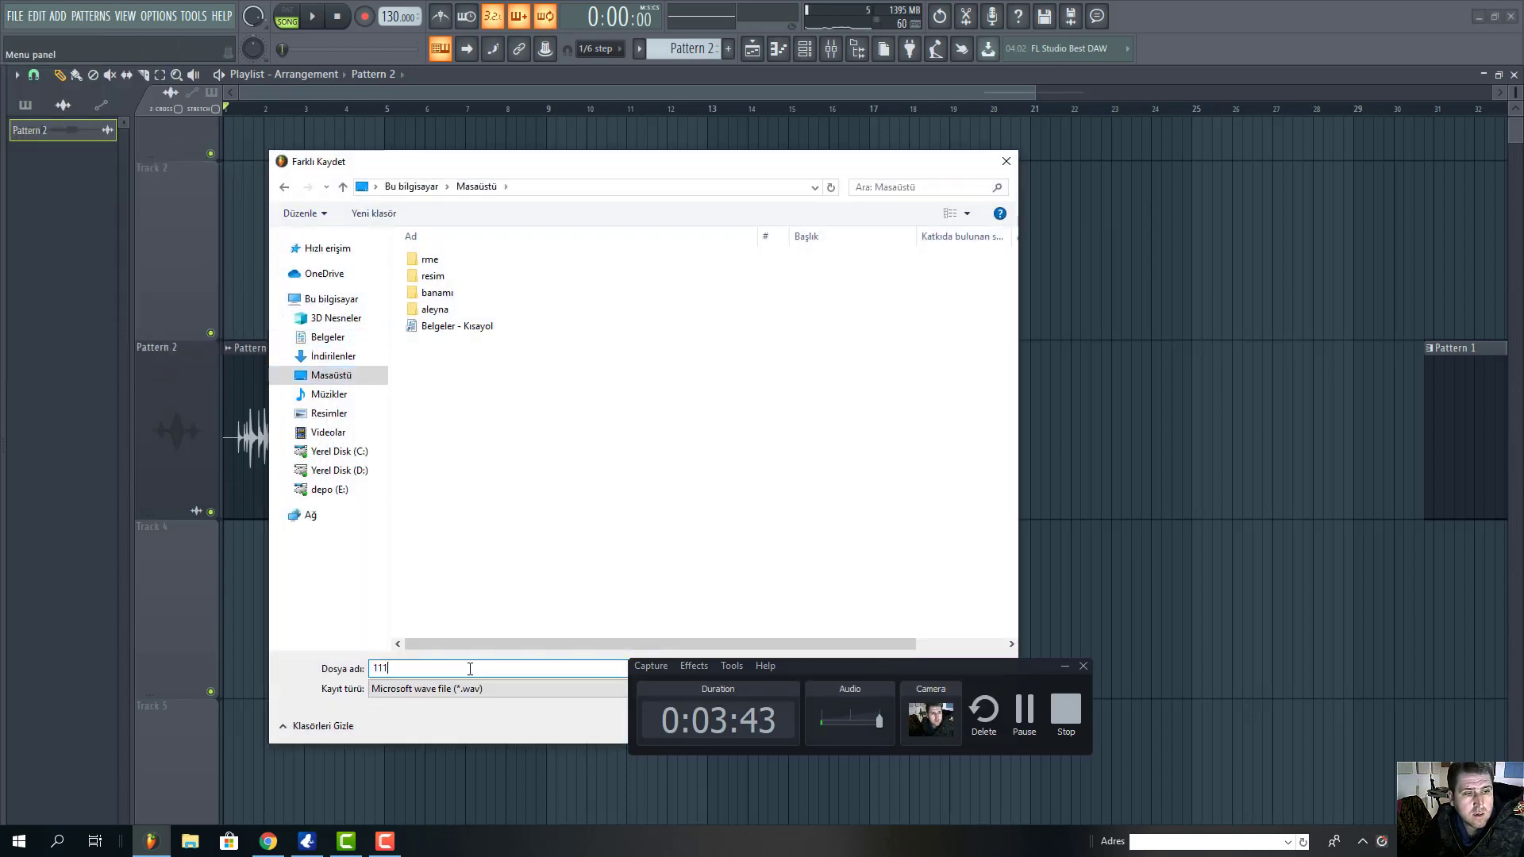
pyautogui.press('Return')
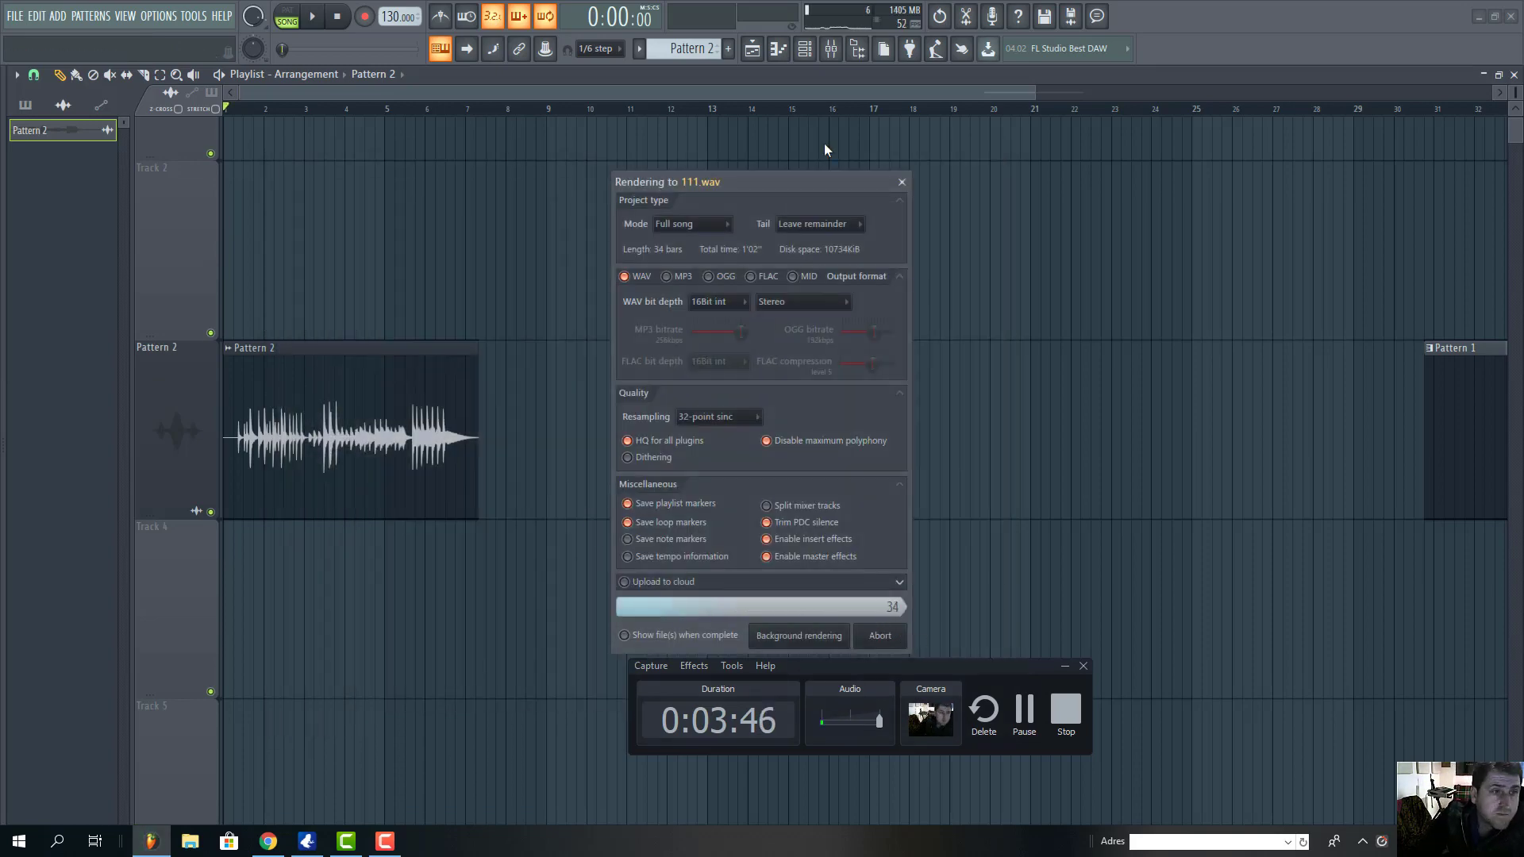
# Step: Import the rendered 111.wav from the desktop onto playlist Track 4 and align its clip with the start of bar 1
pyautogui.click(804, 48)
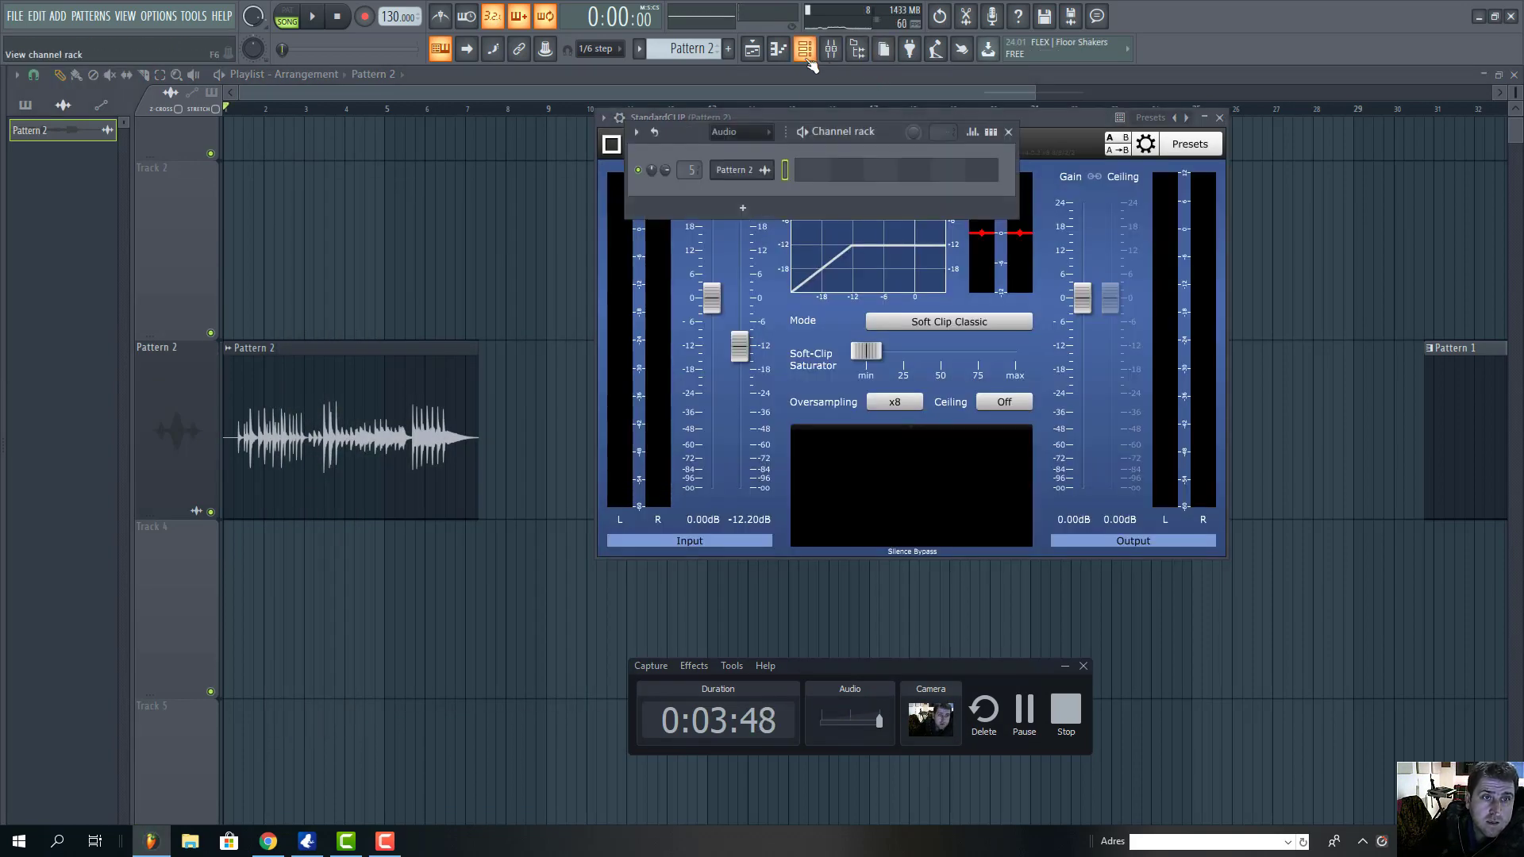
pyautogui.rightClick(749, 171)
pyautogui.moveTo(802, 292)
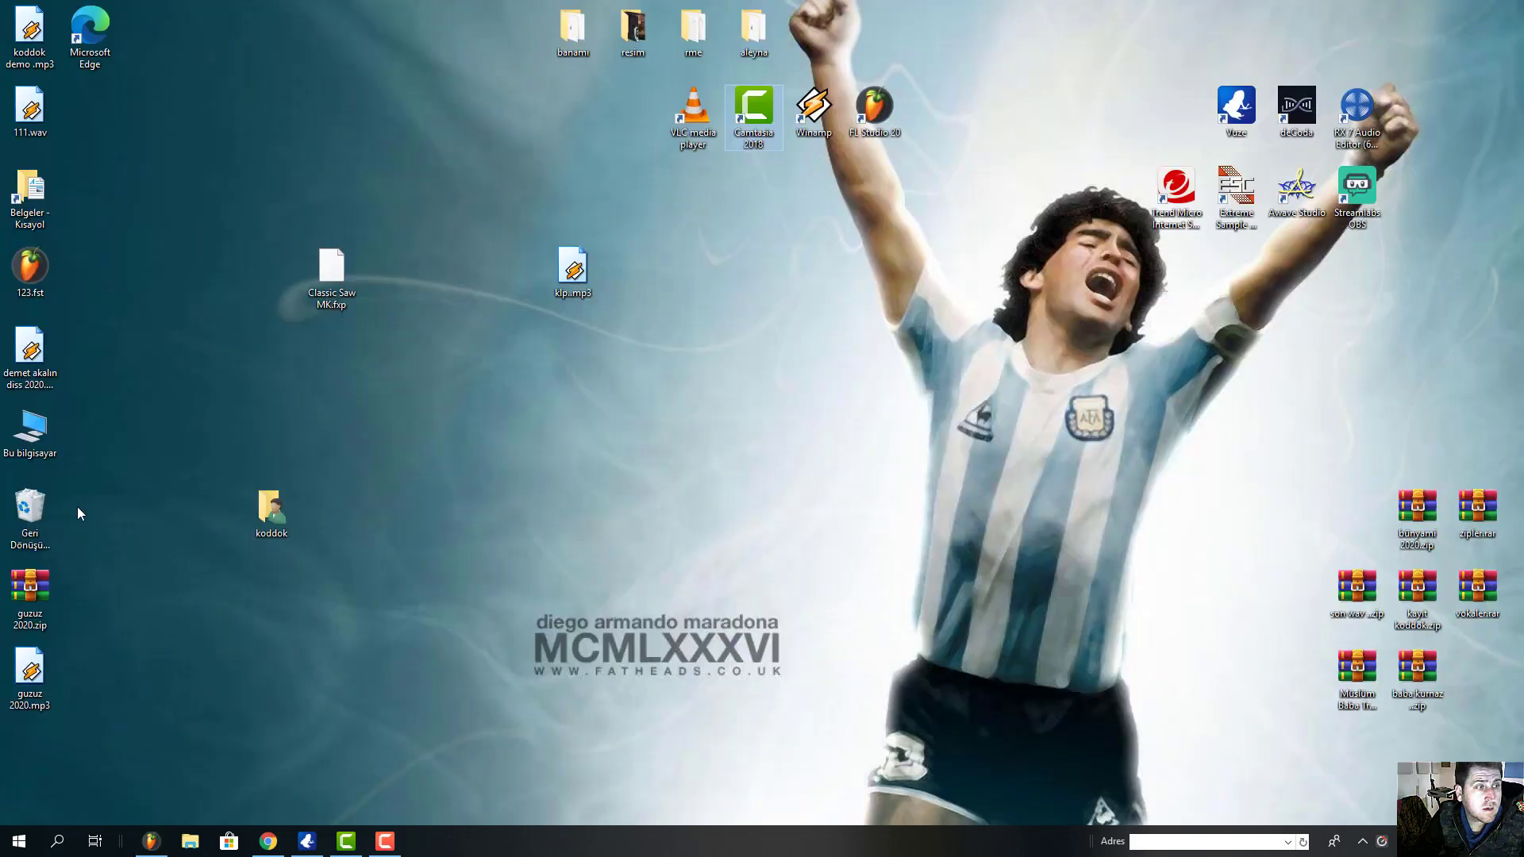
pyautogui.moveTo(30, 108); pyautogui.dragTo(343, 616)
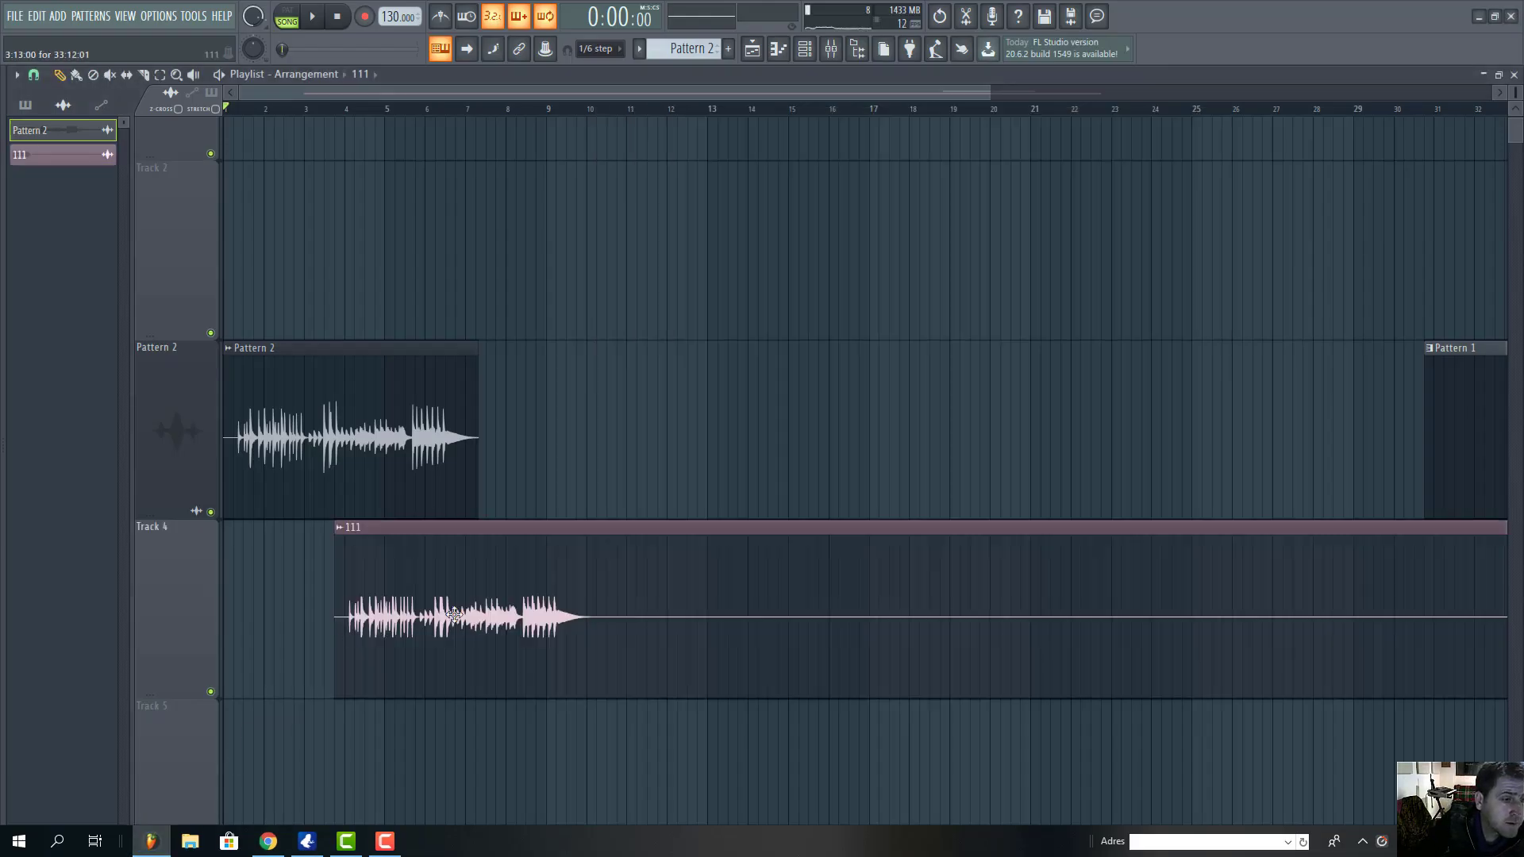
pyautogui.moveTo(506, 607); pyautogui.dragTo(391, 608)
# Step: Compare the 111 waveform closely with Pattern 2, mute the Pattern 2 track and play the clipped render on its own
pyautogui.scroll(1, 391, 608)
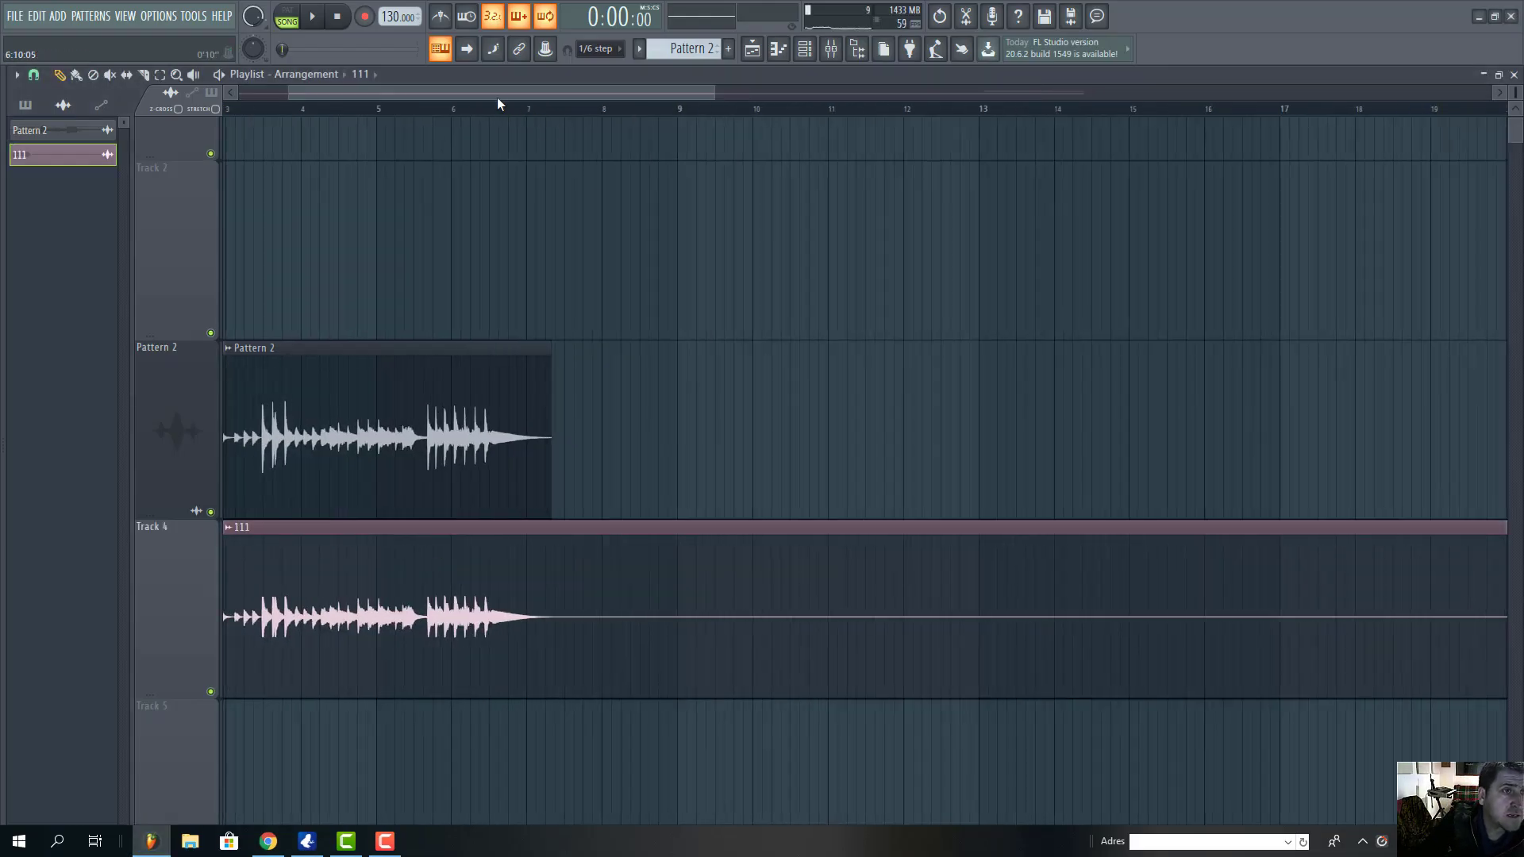
pyautogui.scroll(4, 500, 107)
pyautogui.scroll(2, 381, 354)
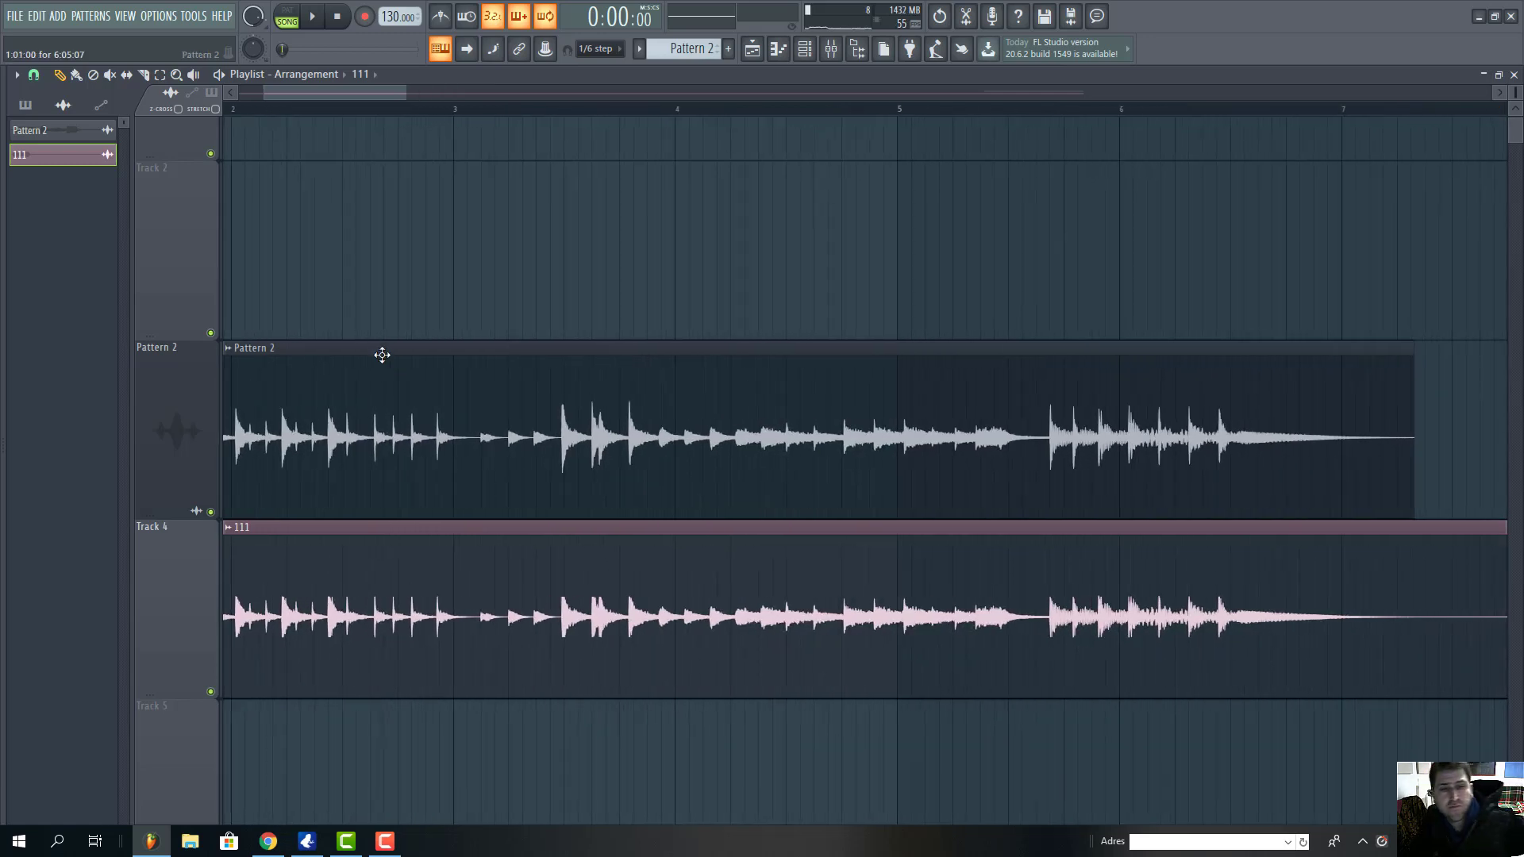
pyautogui.scroll(-1, 392, 354)
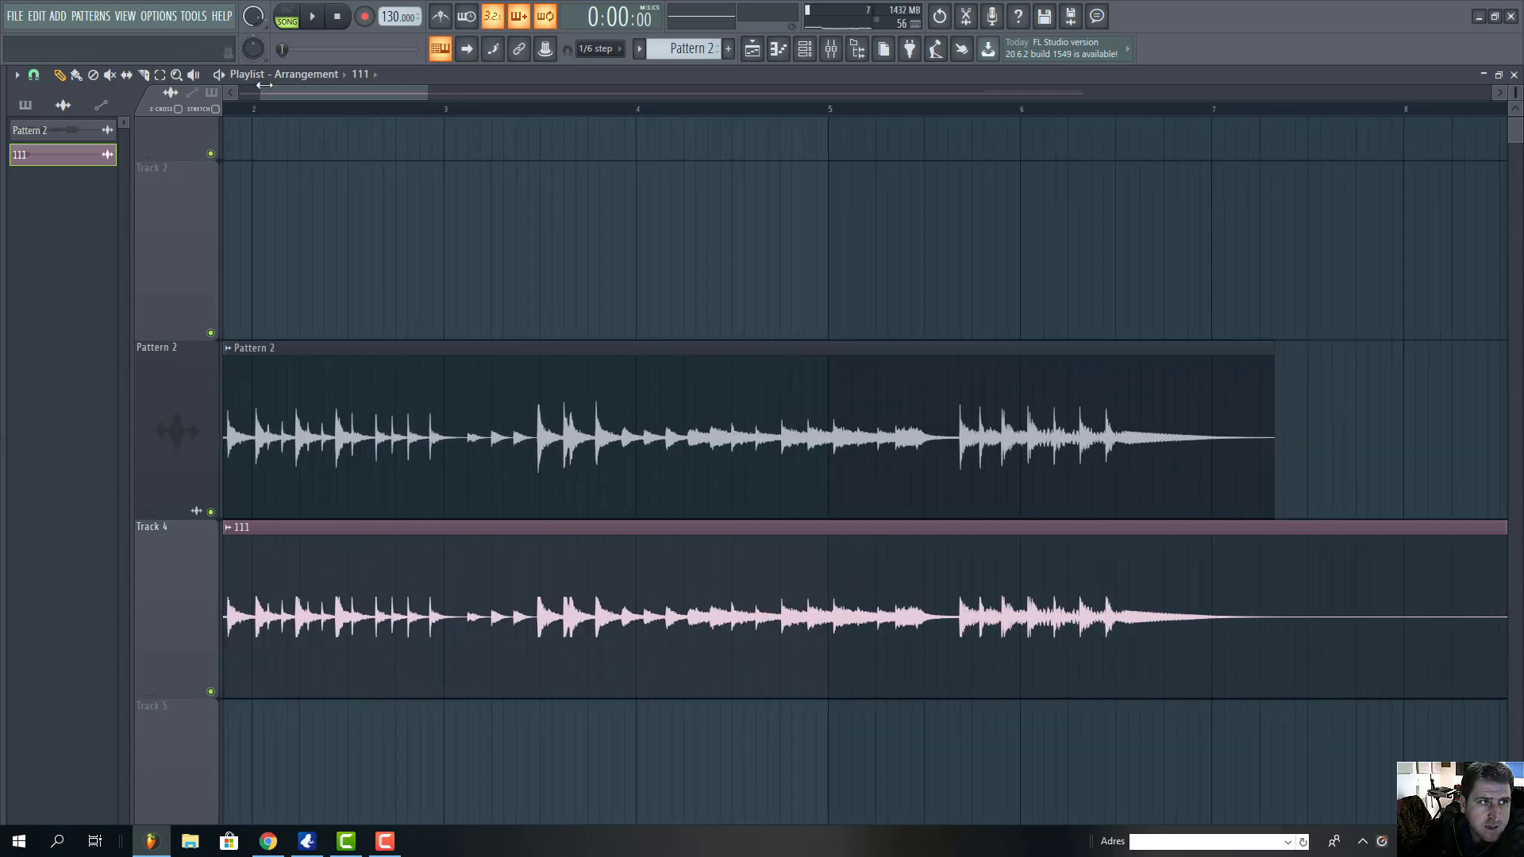
pyautogui.scroll(-1, 231, 452)
pyautogui.click(210, 511)
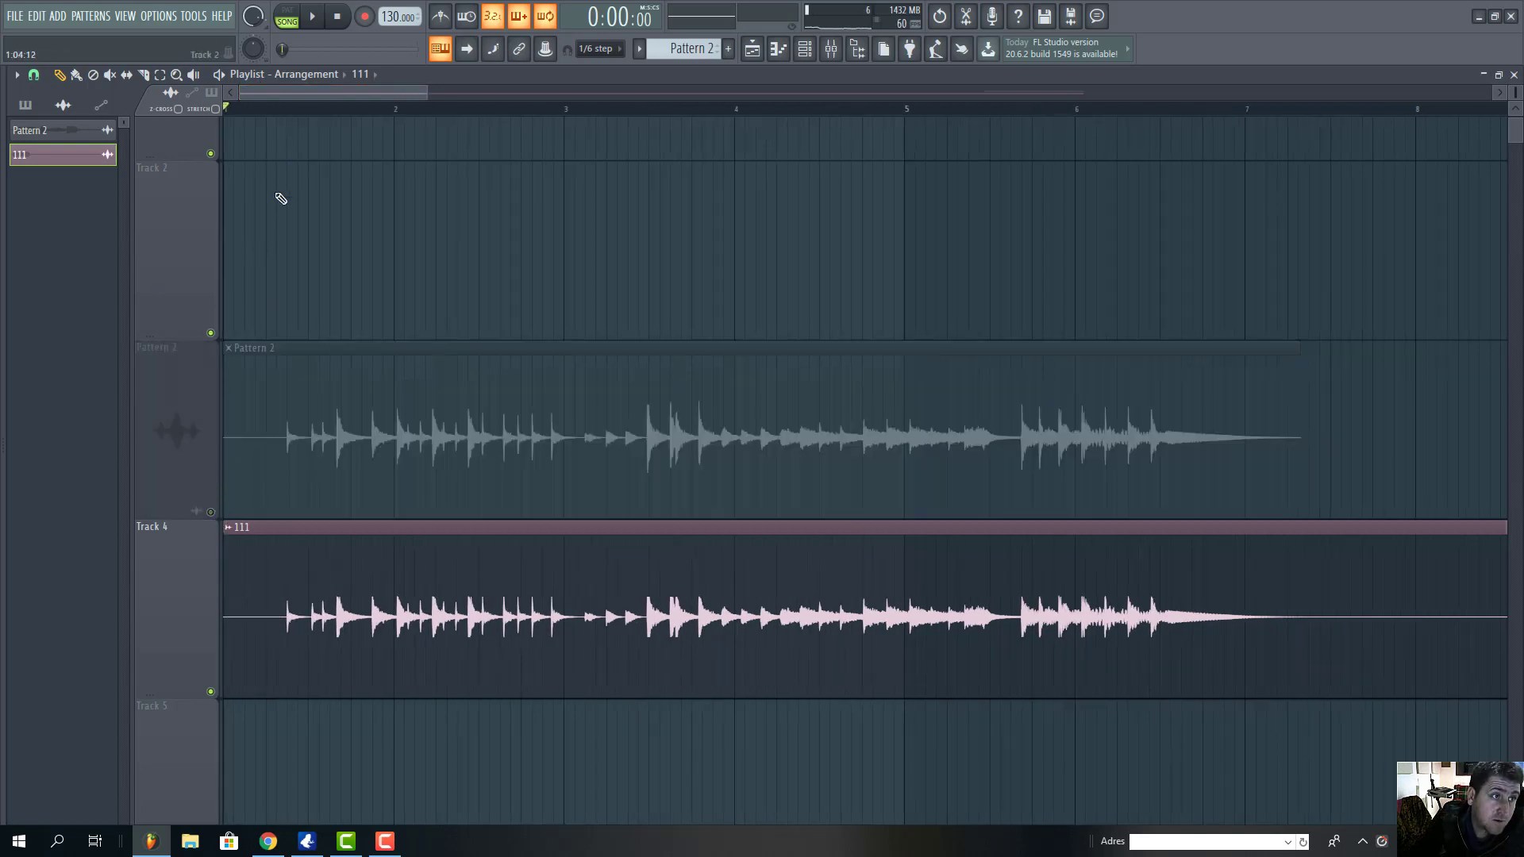
pyautogui.press('space')
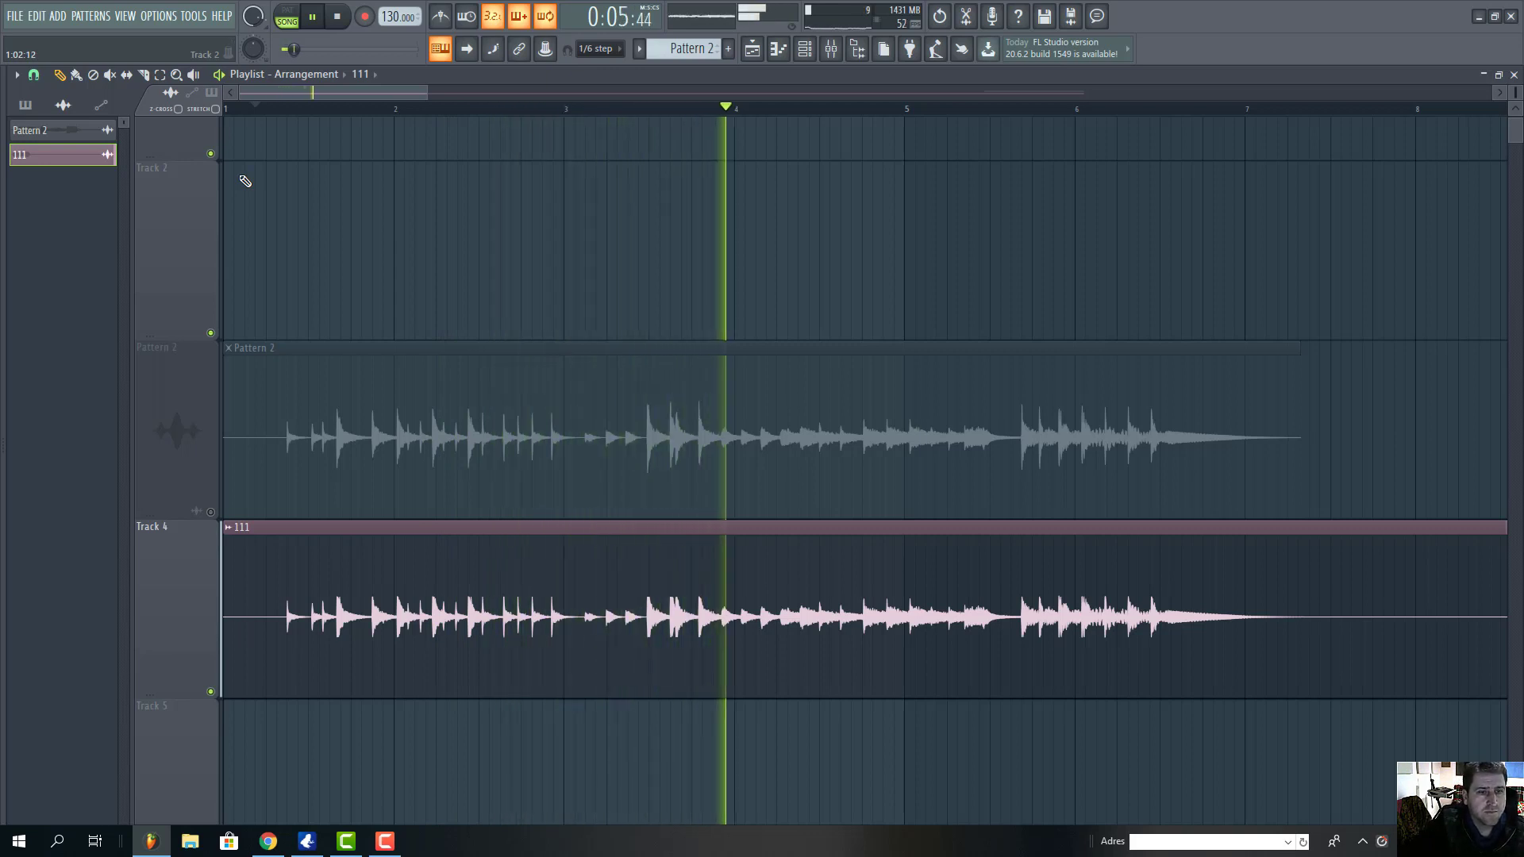
pyautogui.press('space')
# Step: Unmute the Pattern 2 track, mute Track 4 with the 111 clip, and play the drums from about mid-bar 3
pyautogui.click(211, 512)
pyautogui.click(210, 691)
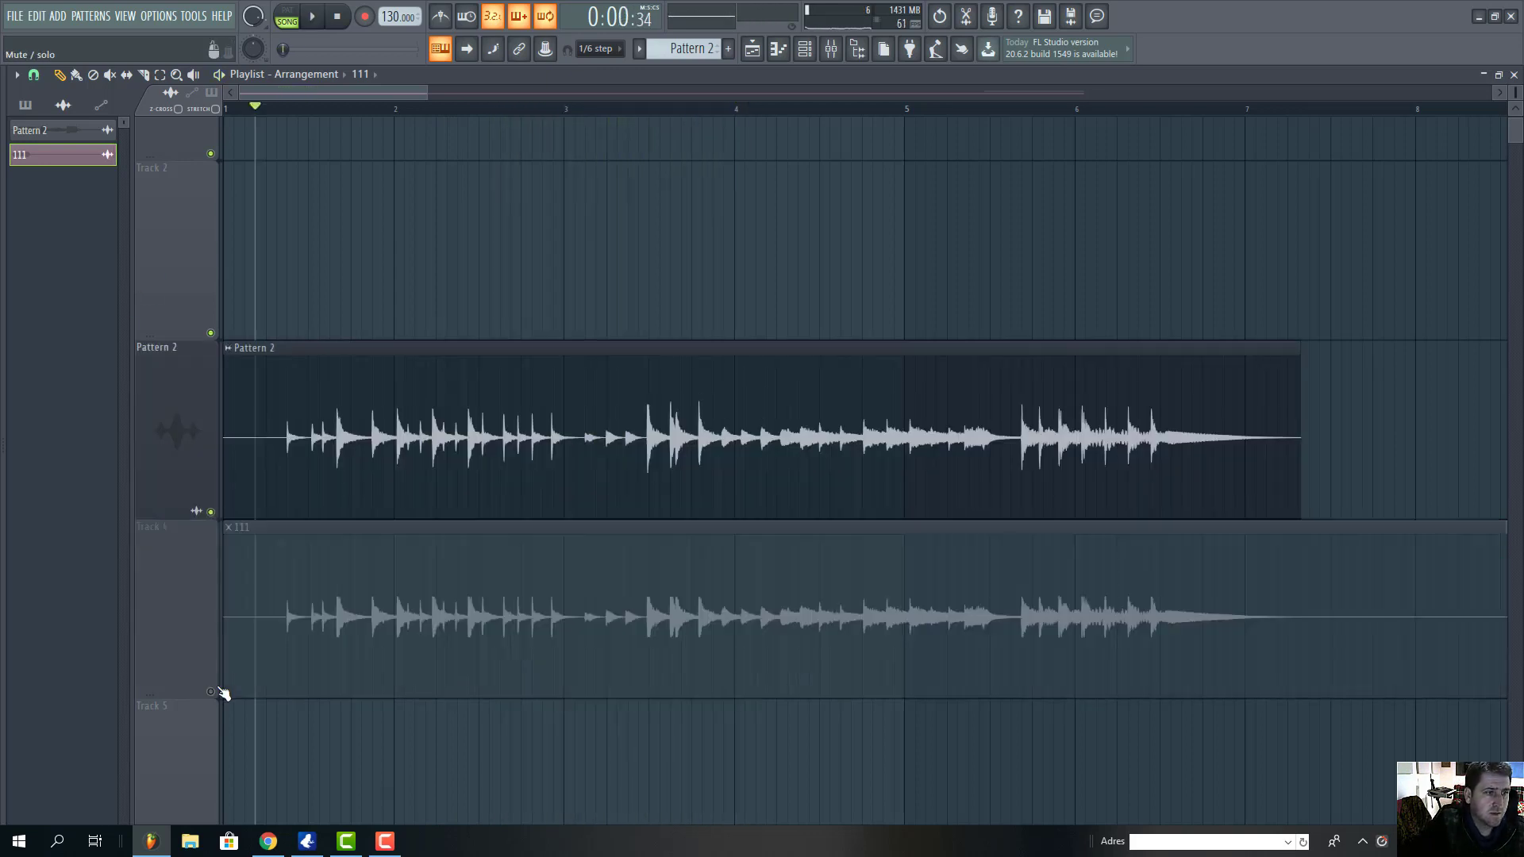
pyautogui.press('space')
pyautogui.click(656, 116)
pyautogui.press('space')
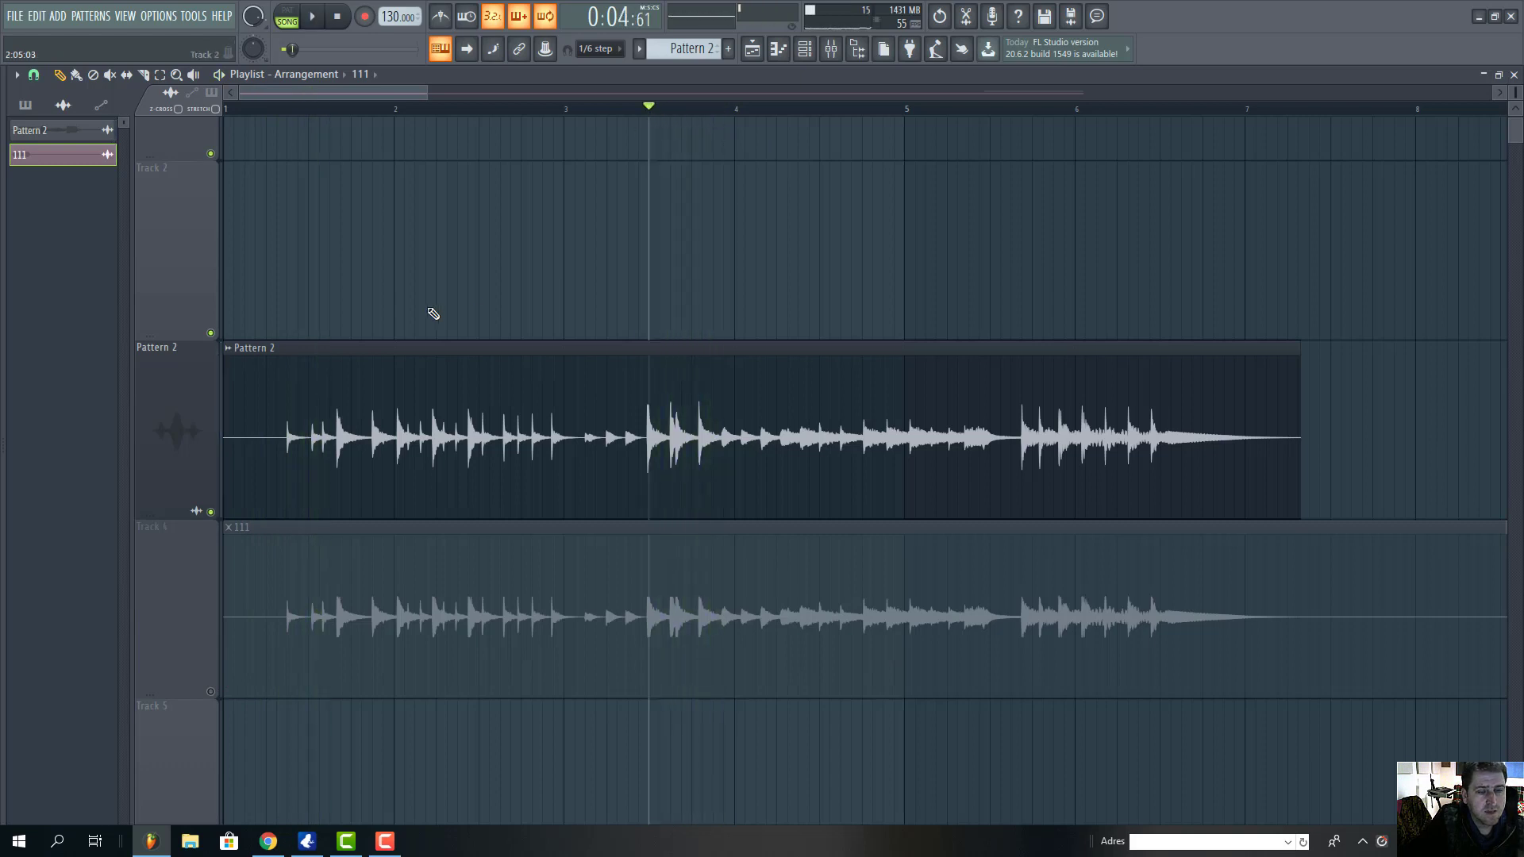
pyautogui.click(384, 841)
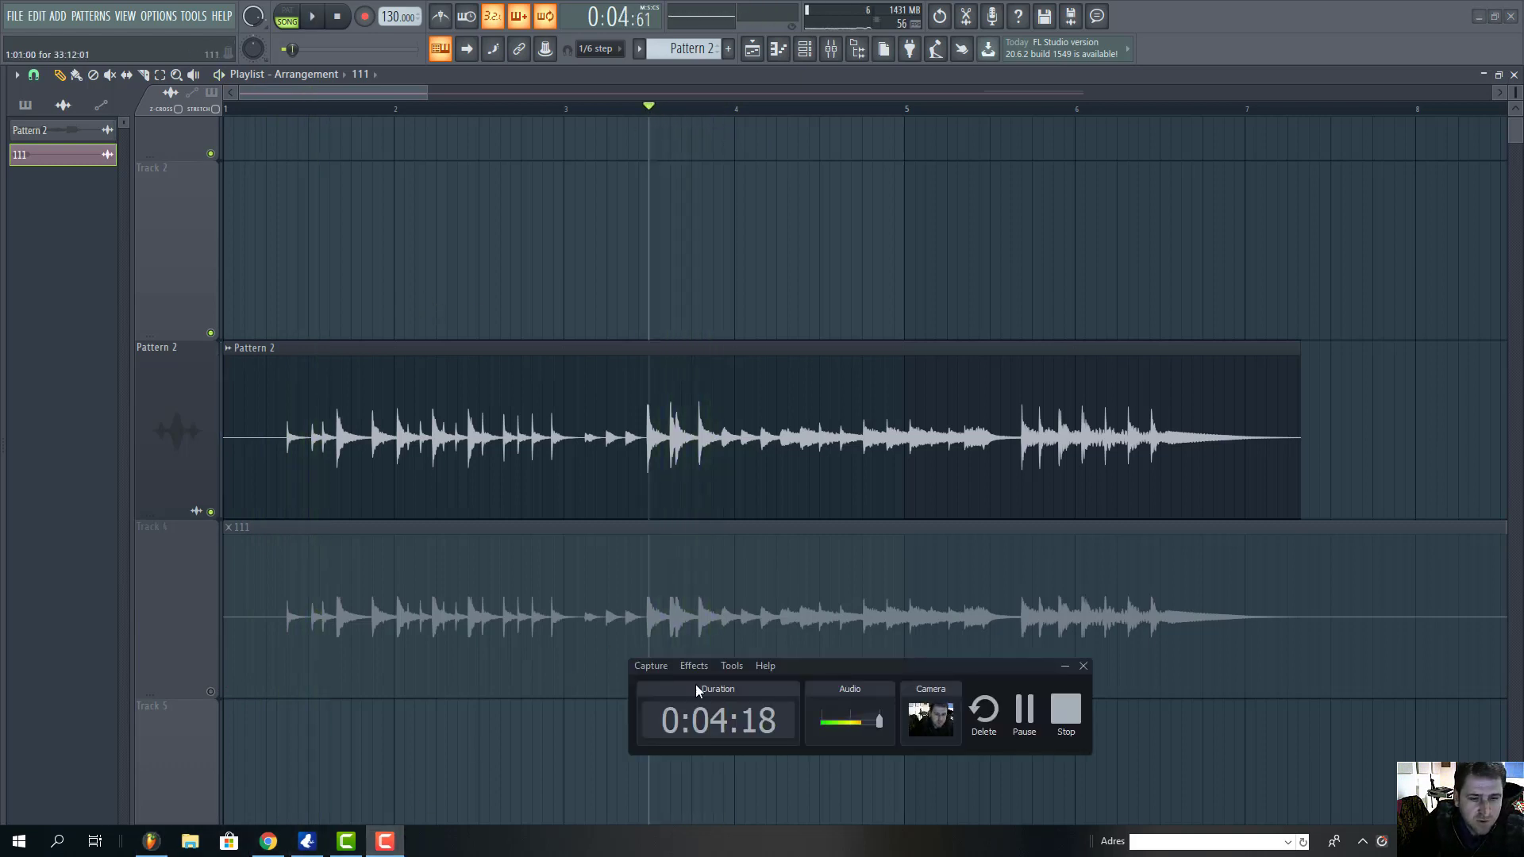
pyautogui.moveTo(992, 667); pyautogui.dragTo(1151, 514)
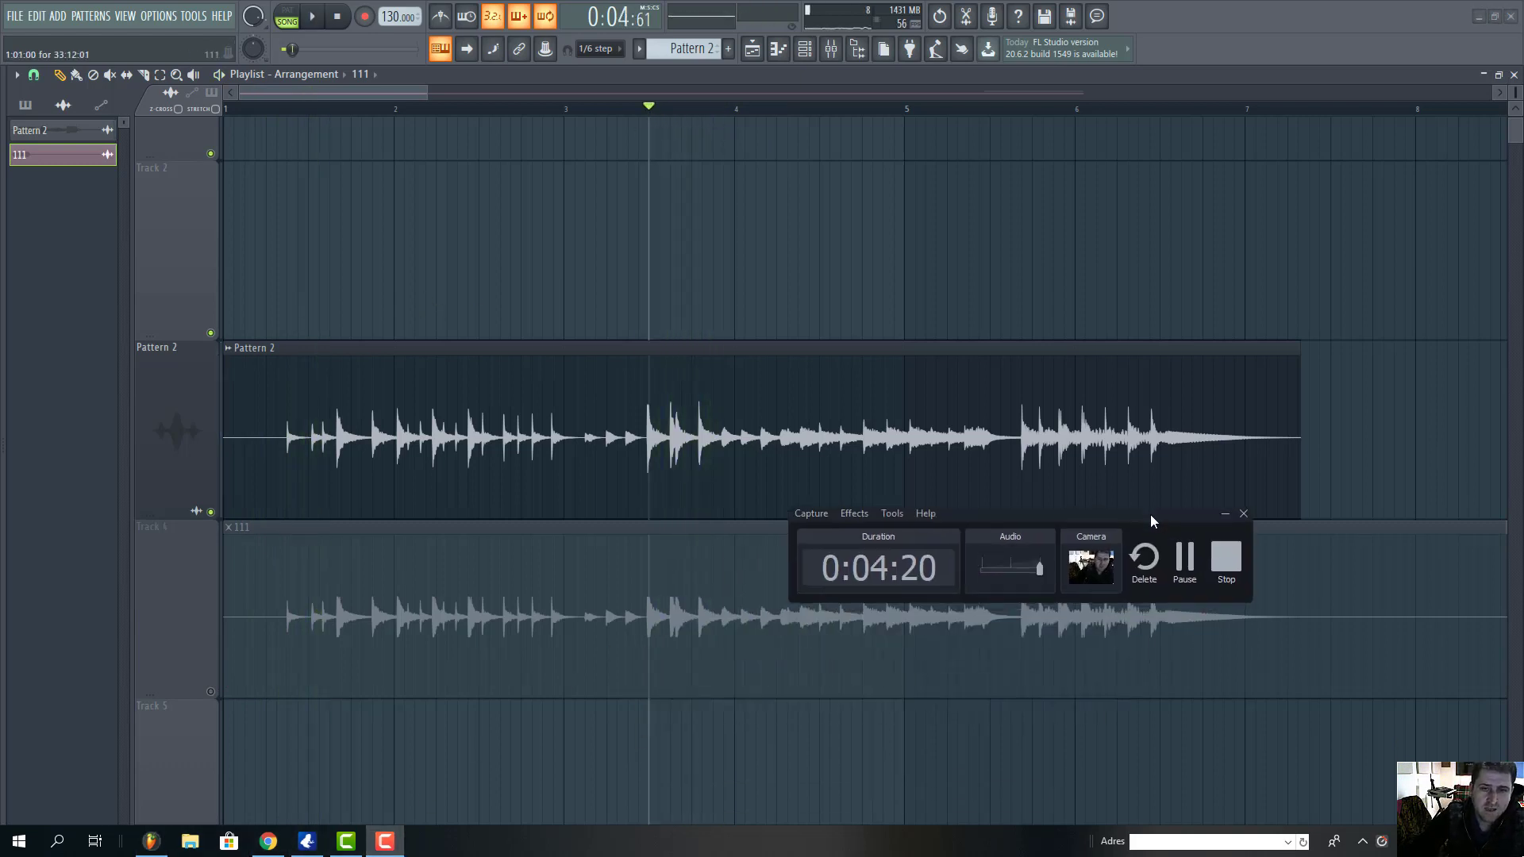